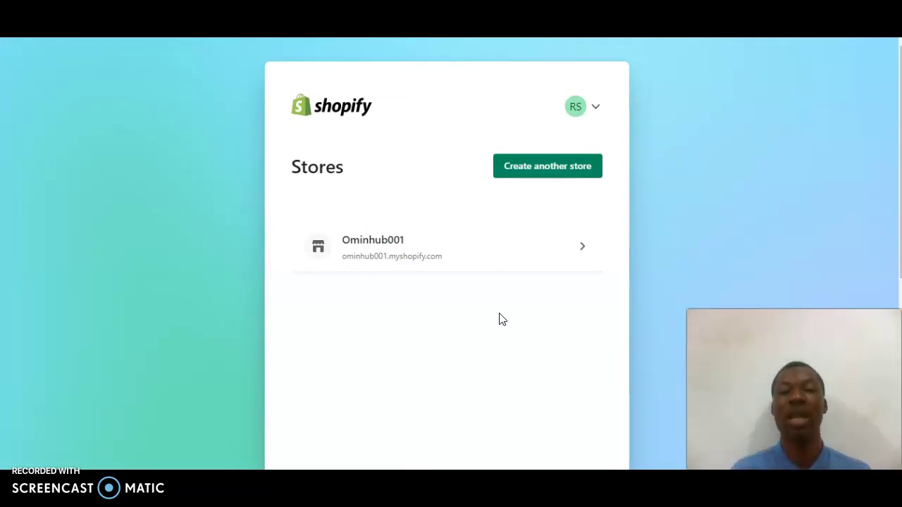
Open the Ominhub001 store's admin Home page.
{"action": "left_click", "coordinate": [429, 251]}
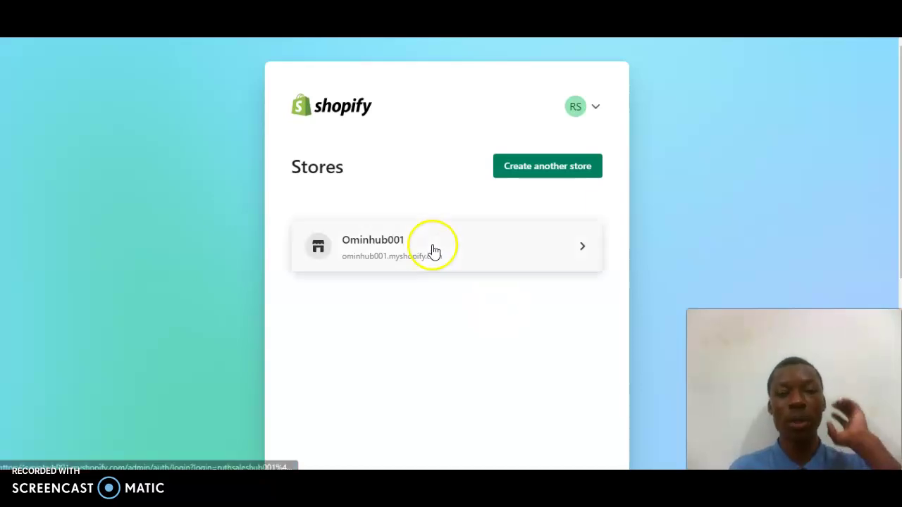
{"action": "left_click", "coordinate": [485, 250]}
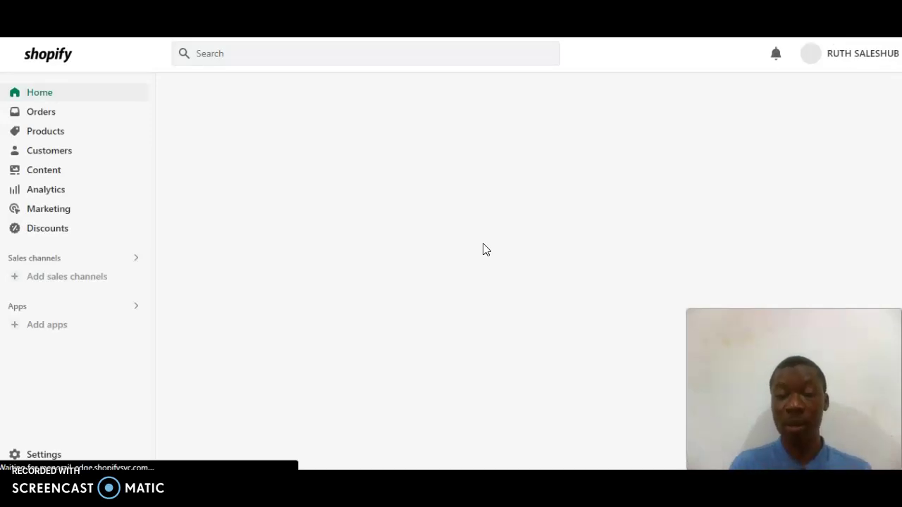
{"action": "left_click", "coordinate": [493, 239]}
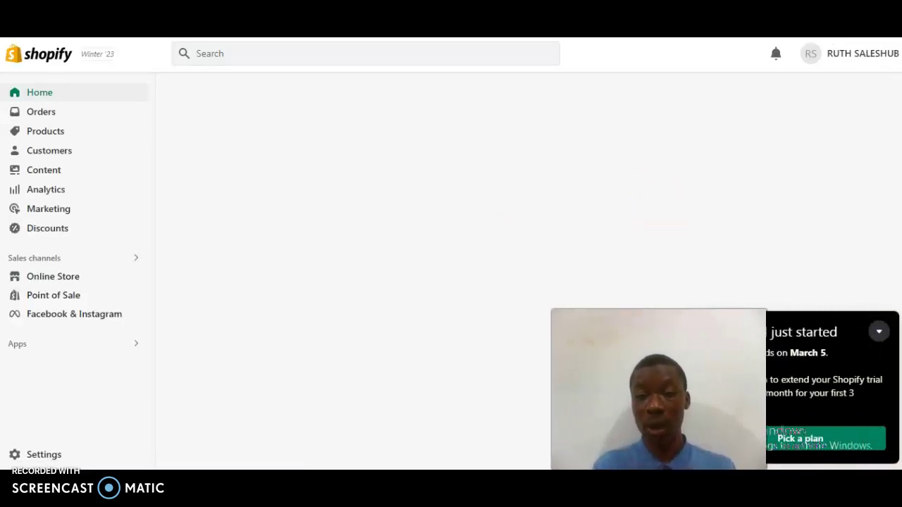
Collapse the trial notice and blur the account name in the header.
{"action": "left_click", "coordinate": [867, 333]}
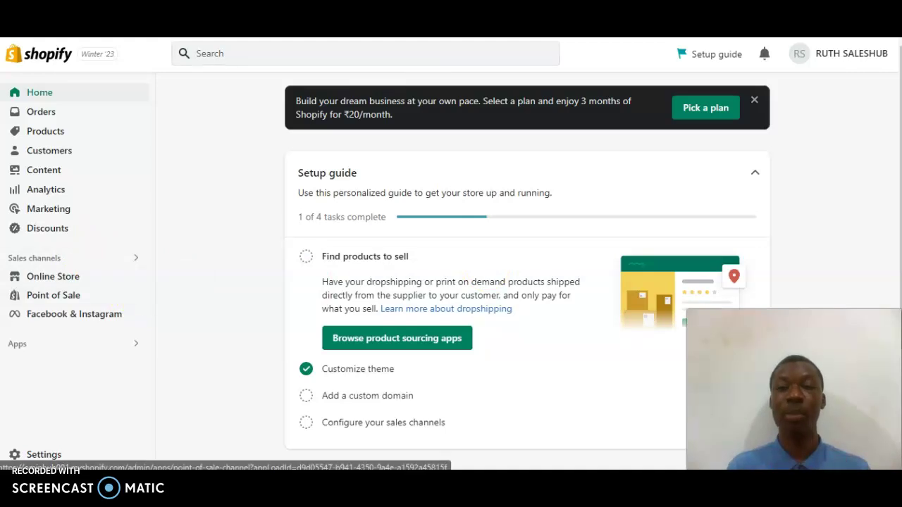
{"action": "left_click", "coordinate": [814, 57]}
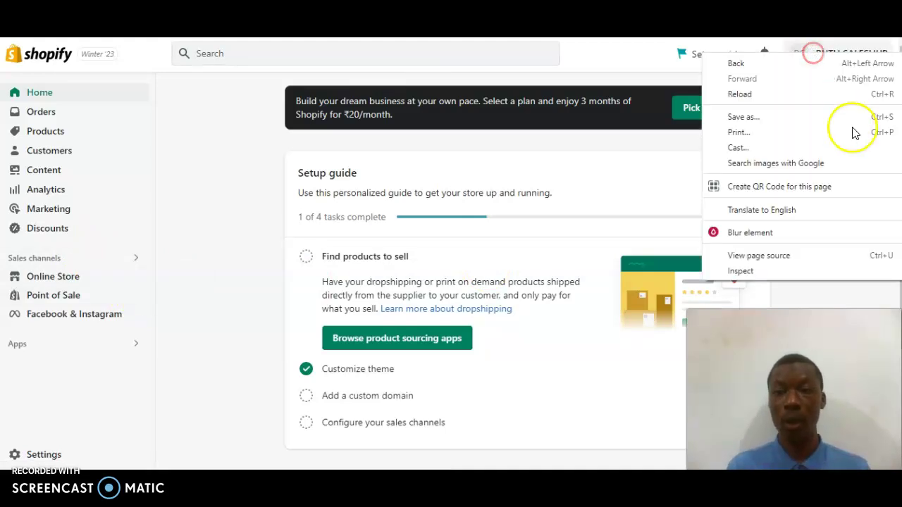
{"action": "left_click", "coordinate": [802, 233]}
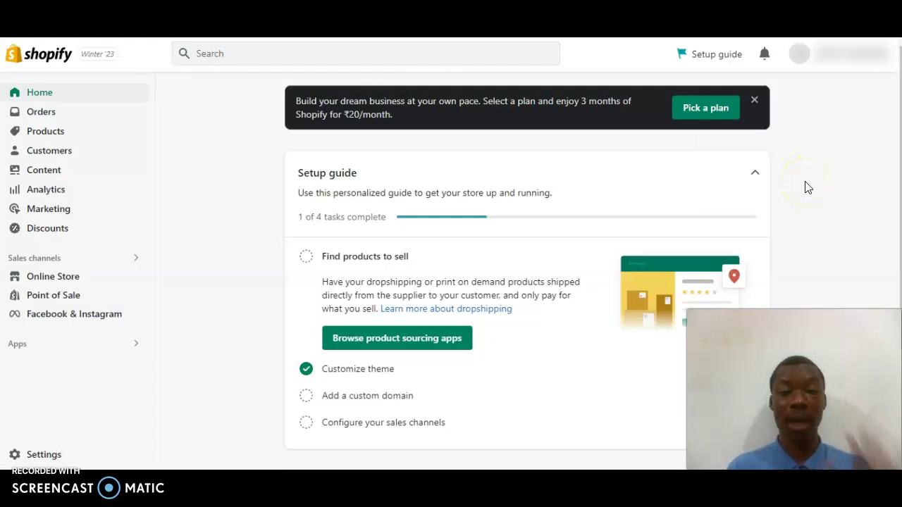
Go to Online Store > Themes and scroll down to Motion 3.5.1 in the theme library.
{"action": "left_click", "coordinate": [75, 285]}
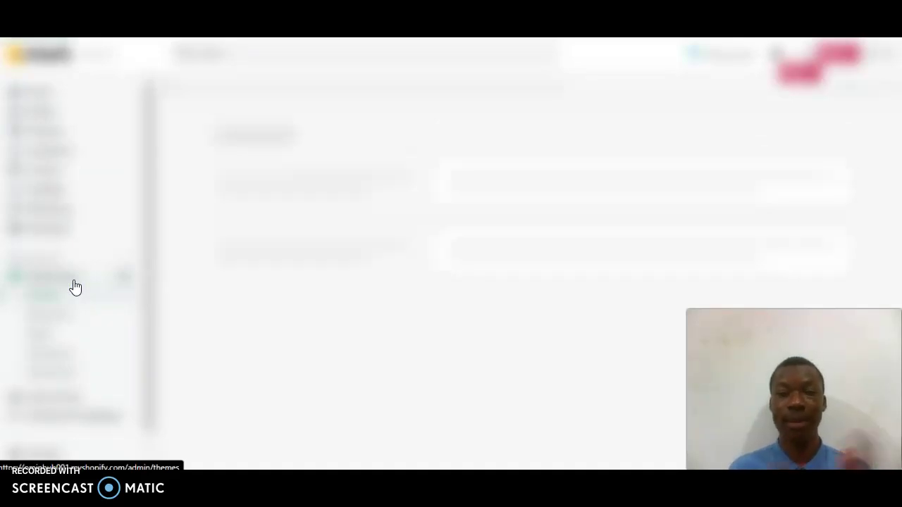
{"action": "left_click", "coordinate": [187, 211]}
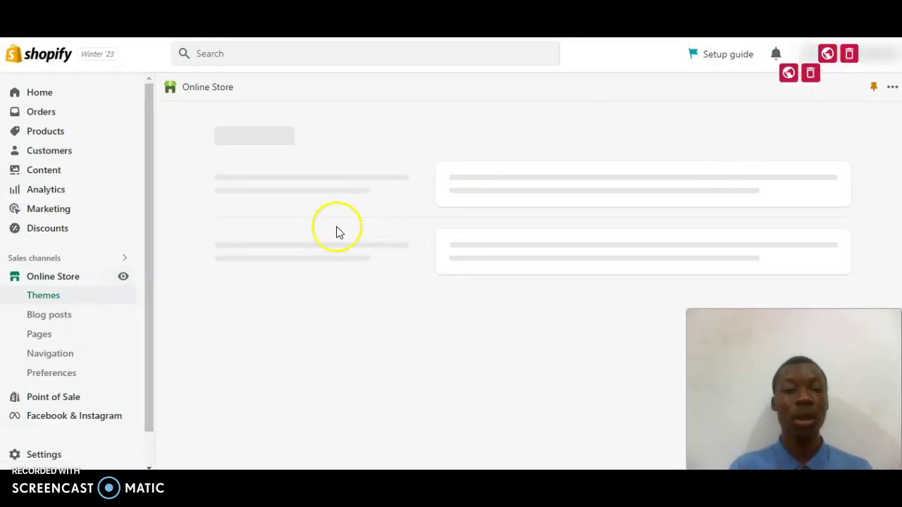
{"action": "left_click", "coordinate": [78, 303]}
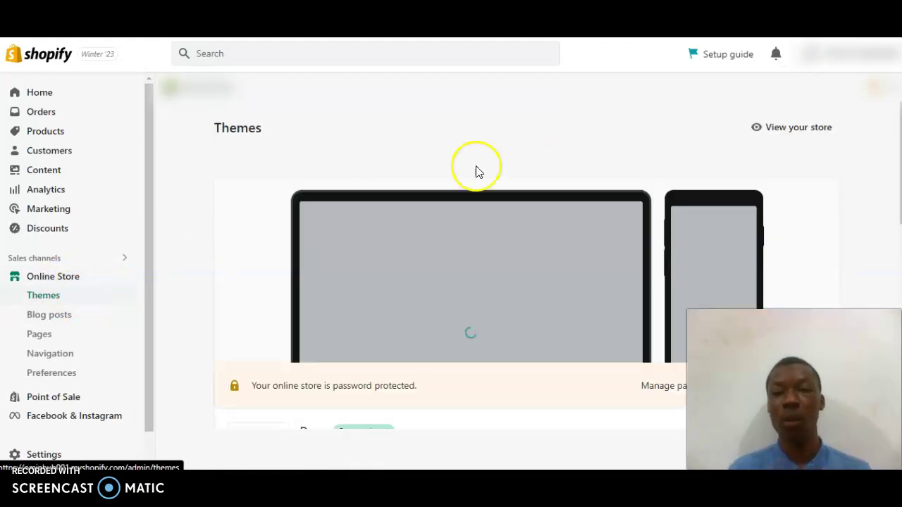
{"action": "scroll", "coordinate": [897, 176], "scroll_direction": "down", "scroll_amount": 3}
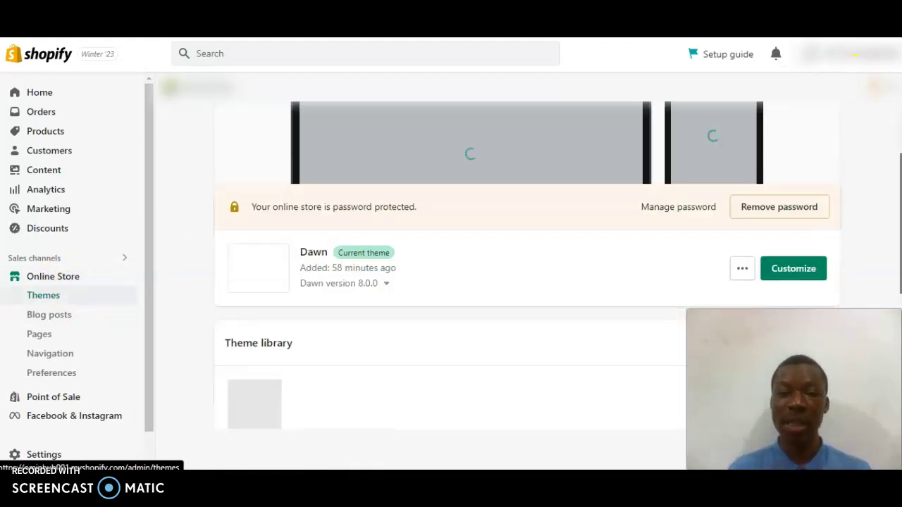
{"action": "scroll", "coordinate": [897, 232], "scroll_direction": "down", "scroll_amount": 1}
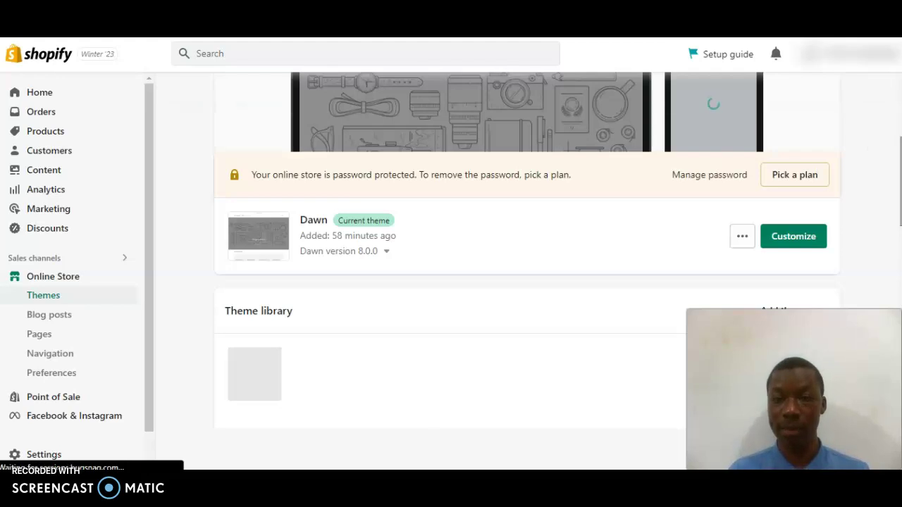
{"action": "scroll", "coordinate": [888, 202], "scroll_direction": "down", "scroll_amount": 2}
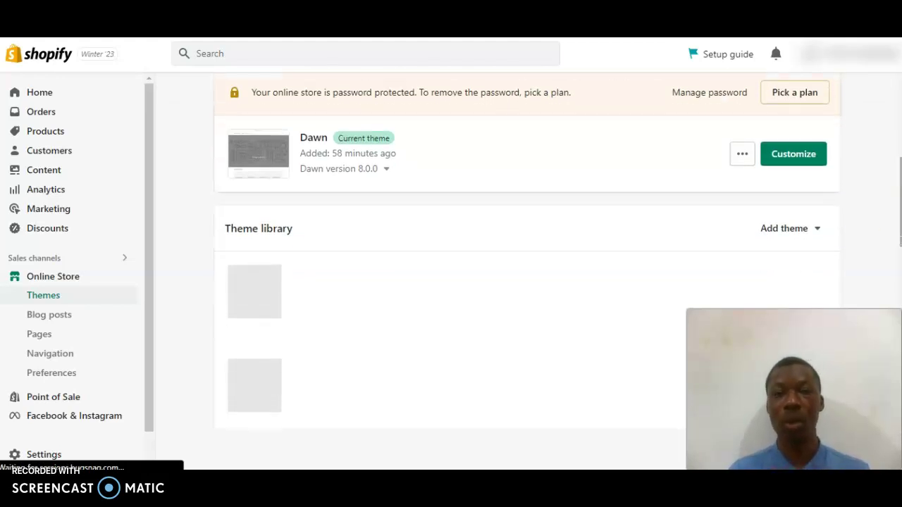
{"action": "scroll", "coordinate": [522, 251], "scroll_direction": "down", "scroll_amount": 4}
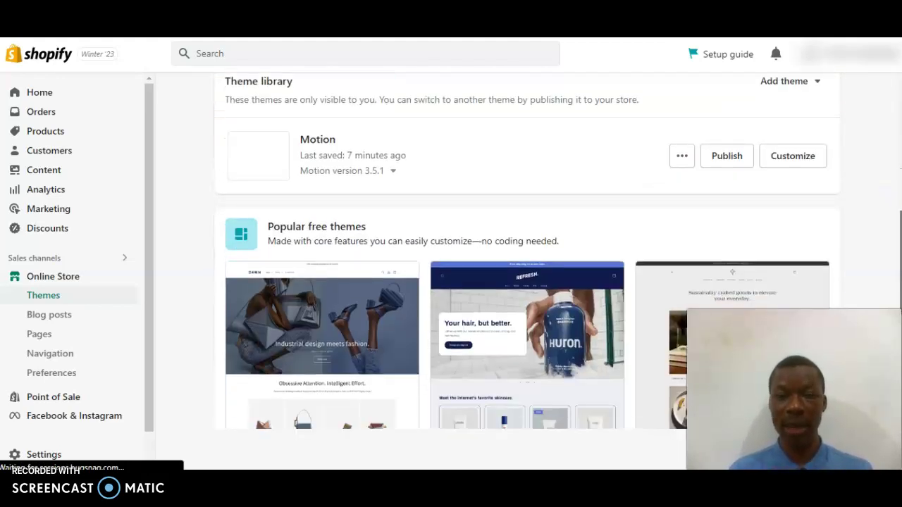
{"action": "scroll", "coordinate": [522, 250], "scroll_direction": "down", "scroll_amount": 6}
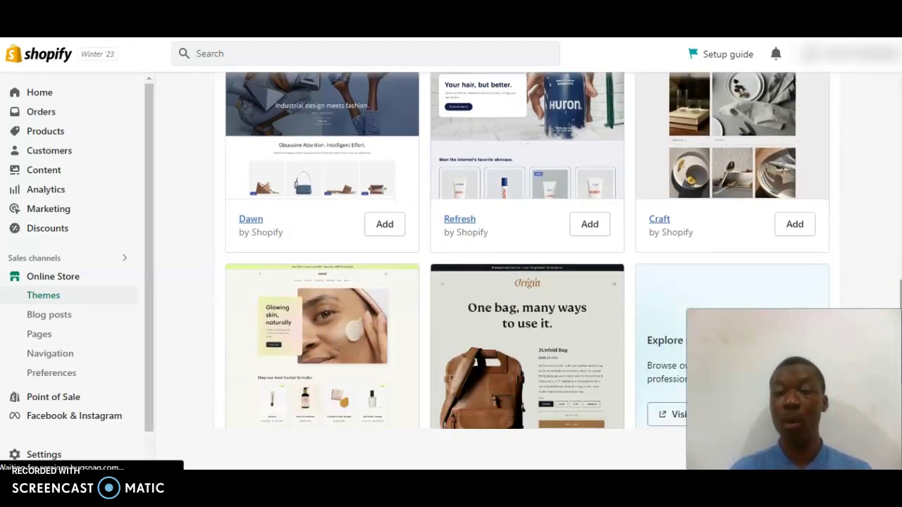
{"action": "scroll", "coordinate": [522, 250], "scroll_direction": "up", "scroll_amount": 7}
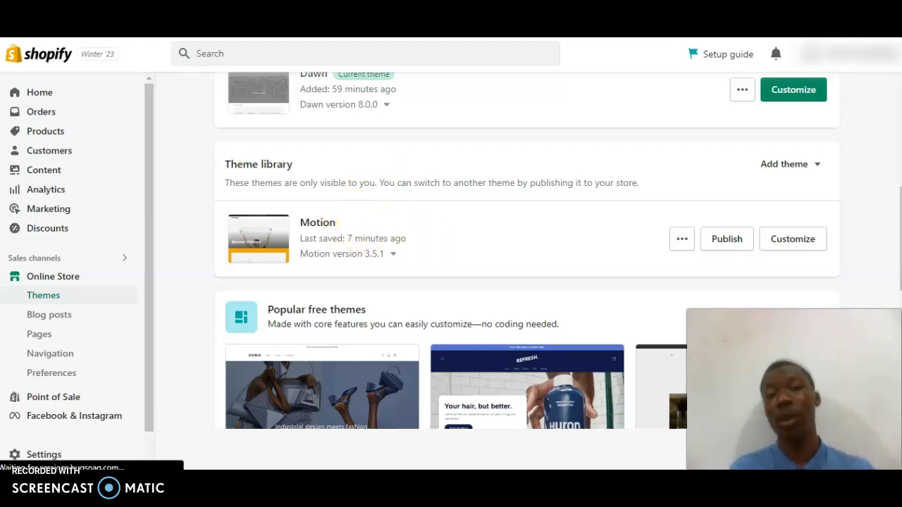
{"action": "left_click", "coordinate": [271, 89]}
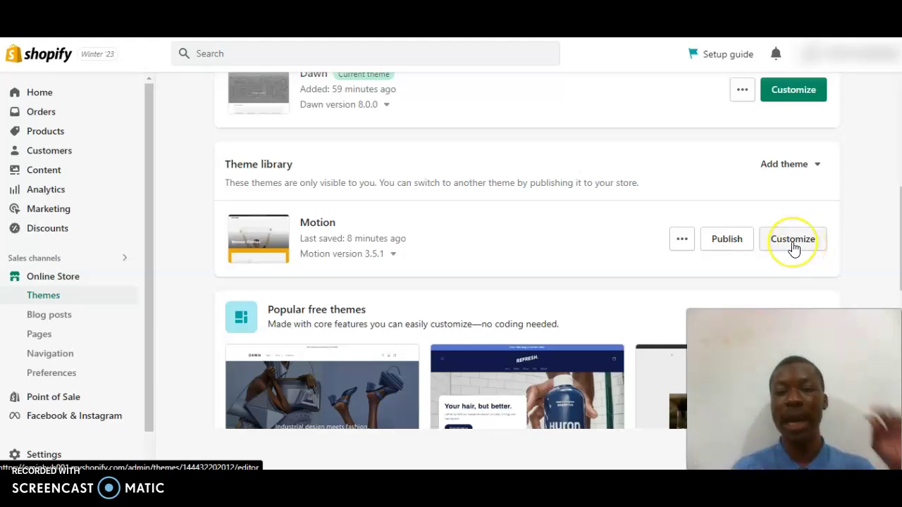
Customize the Motion theme and select its header to show Header and menus settings.
{"action": "left_click", "coordinate": [792, 241]}
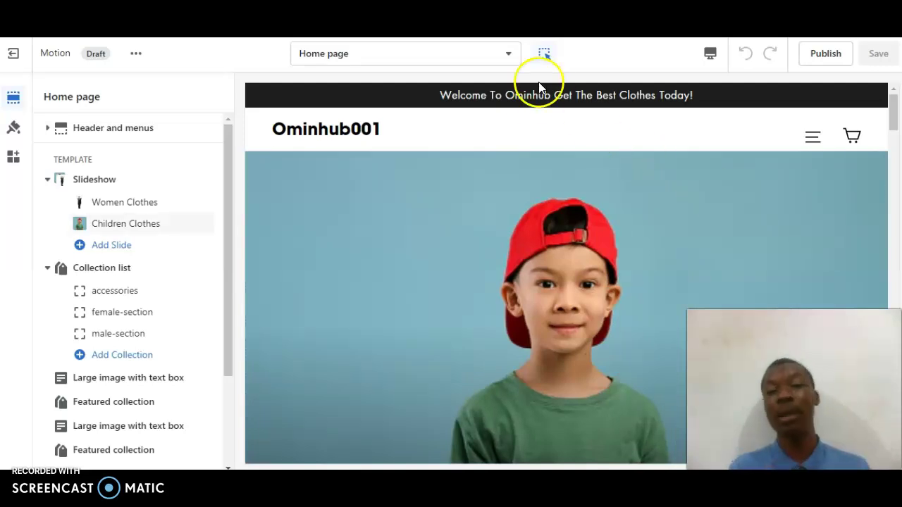
{"action": "left_click", "coordinate": [534, 112]}
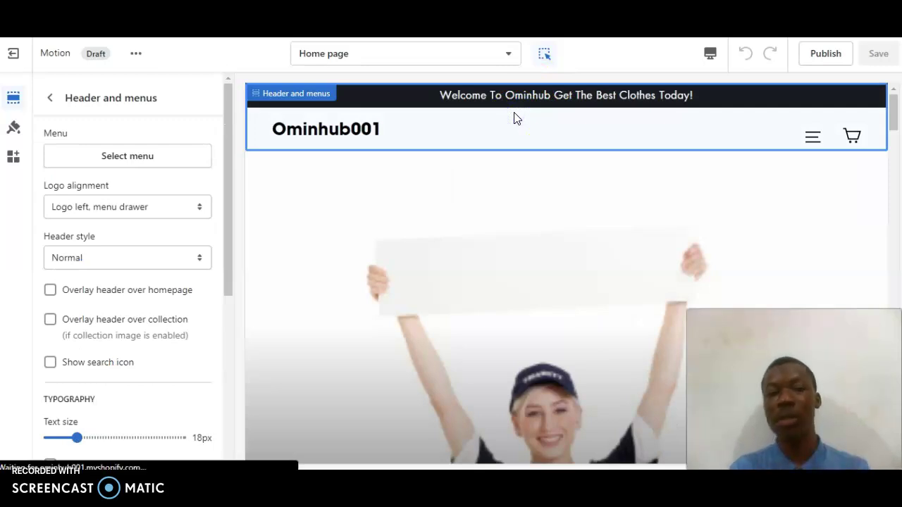
Cycle Logo alignment through left and centred variants, ending on 'Logo center, menu drawer'.
{"action": "left_click", "coordinate": [197, 208]}
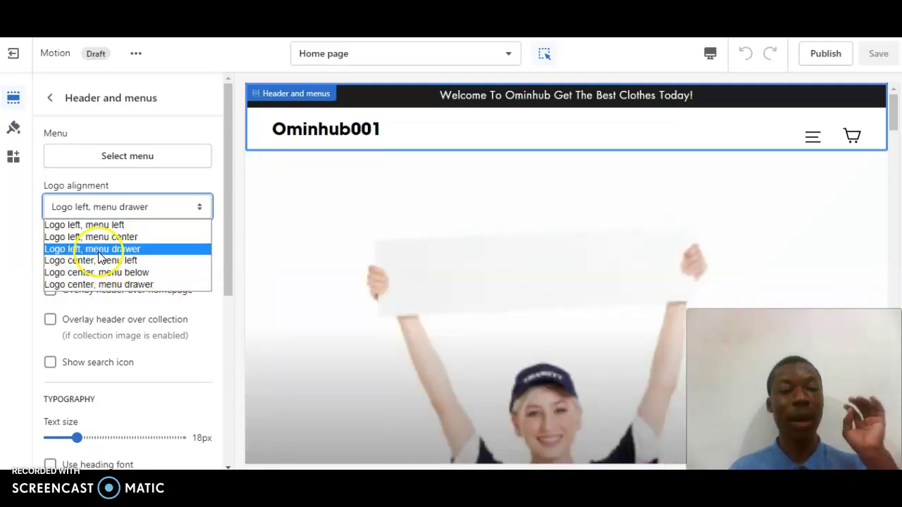
{"action": "left_click", "coordinate": [102, 260]}
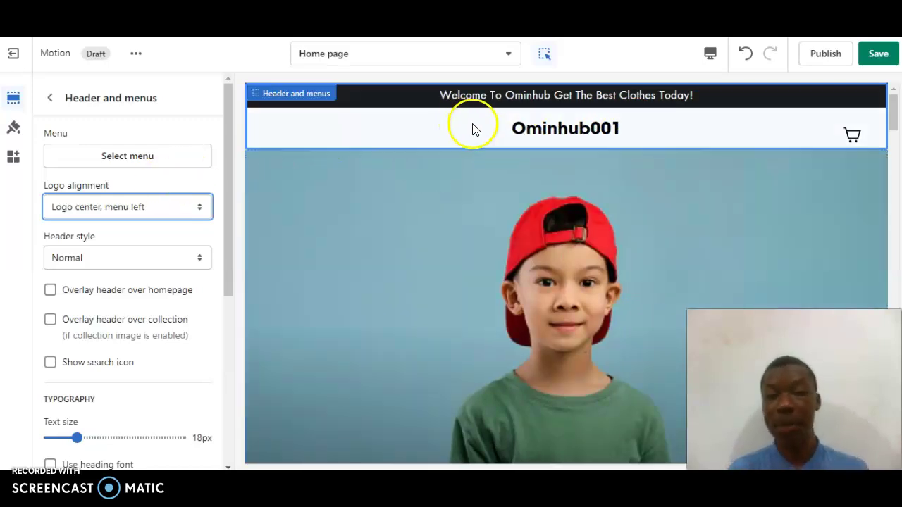
{"action": "left_click", "coordinate": [184, 207]}
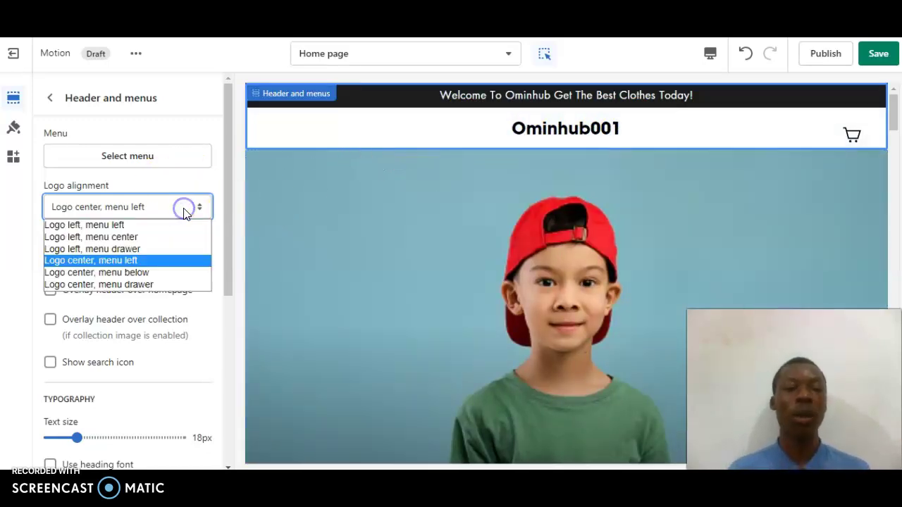
{"action": "left_click", "coordinate": [140, 249]}
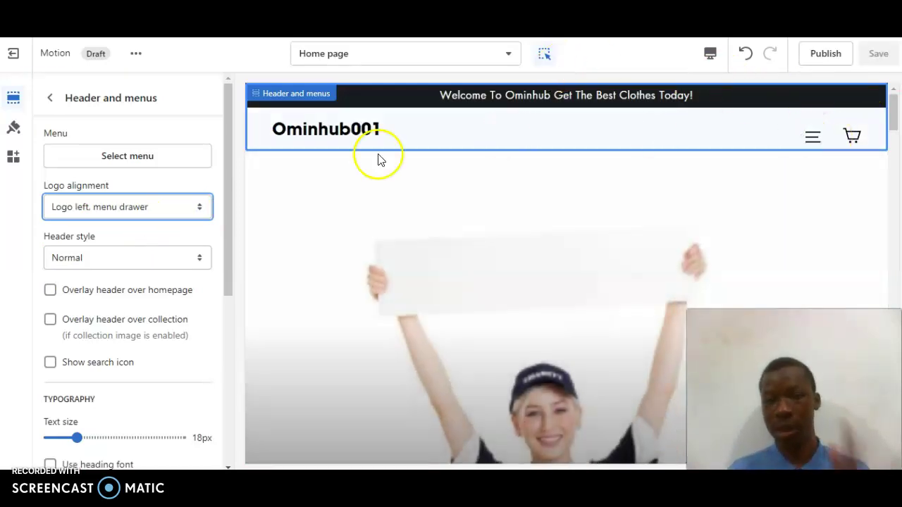
{"action": "left_click", "coordinate": [137, 211]}
{"action": "left_click", "coordinate": [145, 284]}
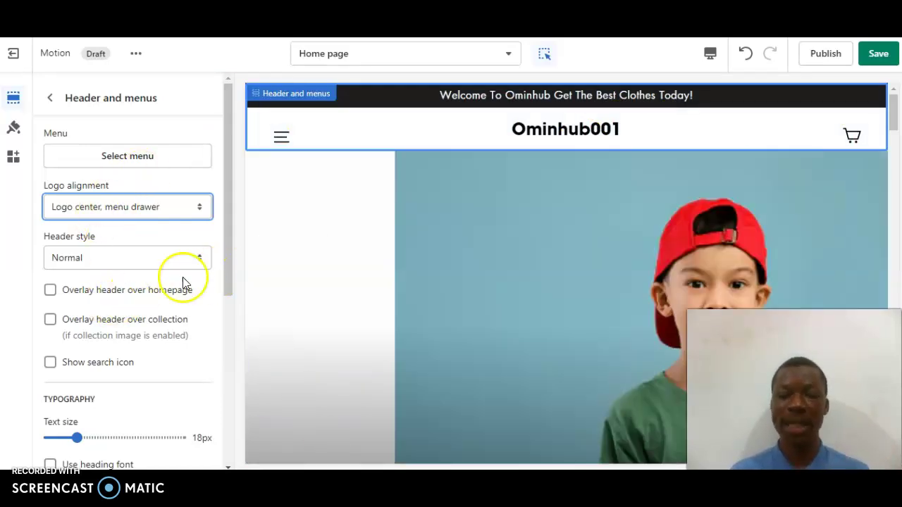
{"action": "left_click", "coordinate": [137, 207]}
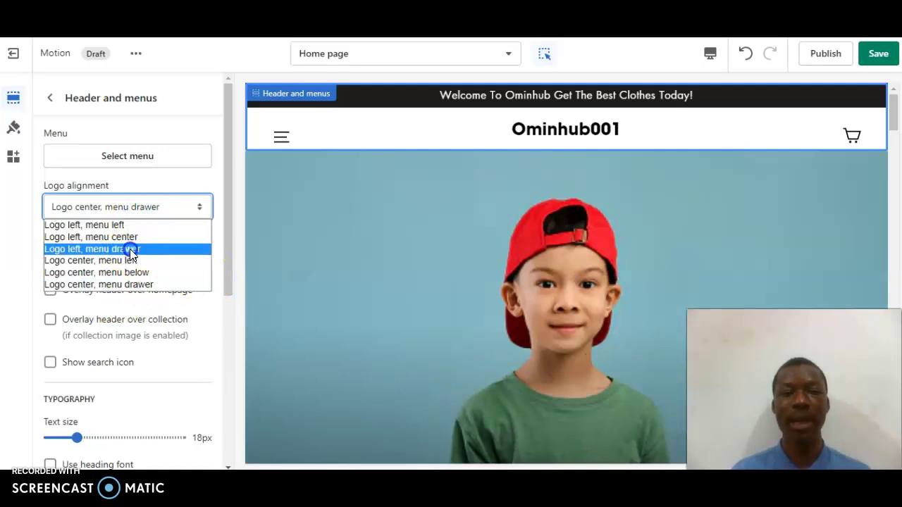
{"action": "left_click", "coordinate": [131, 250]}
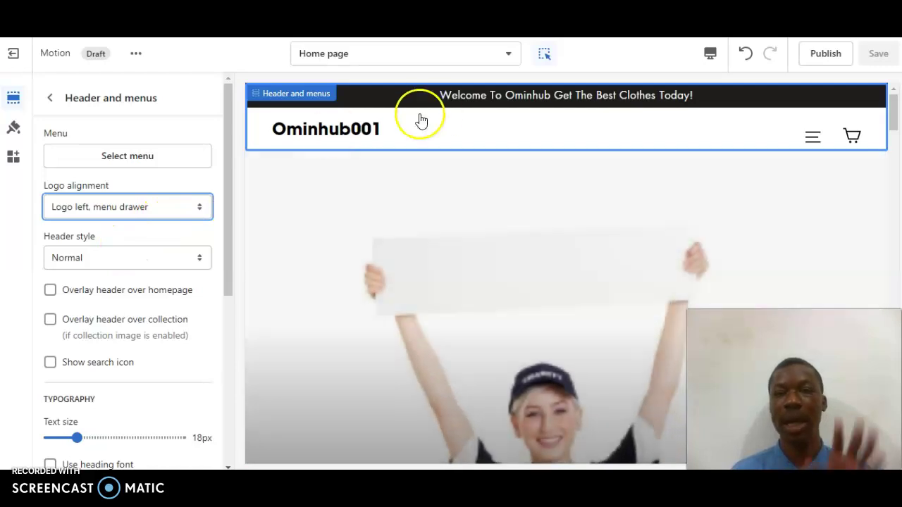
{"action": "left_click", "coordinate": [138, 209]}
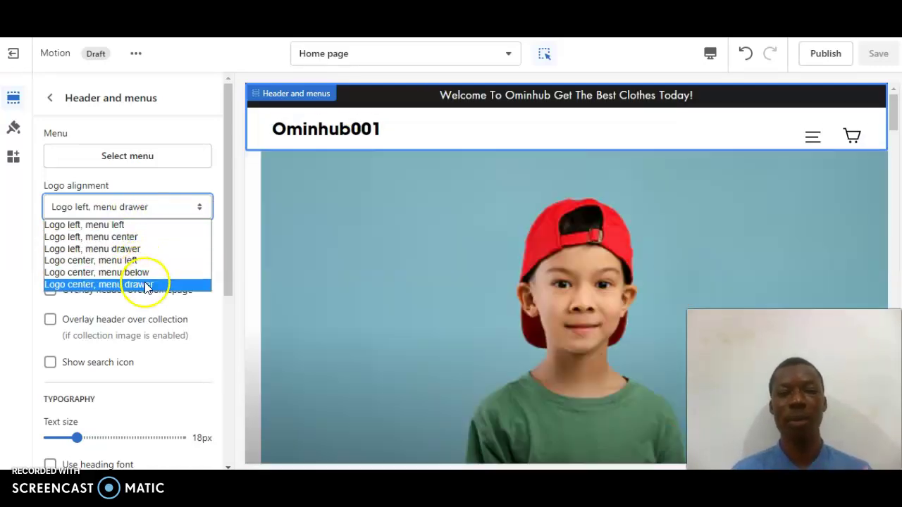
{"action": "left_click", "coordinate": [145, 283]}
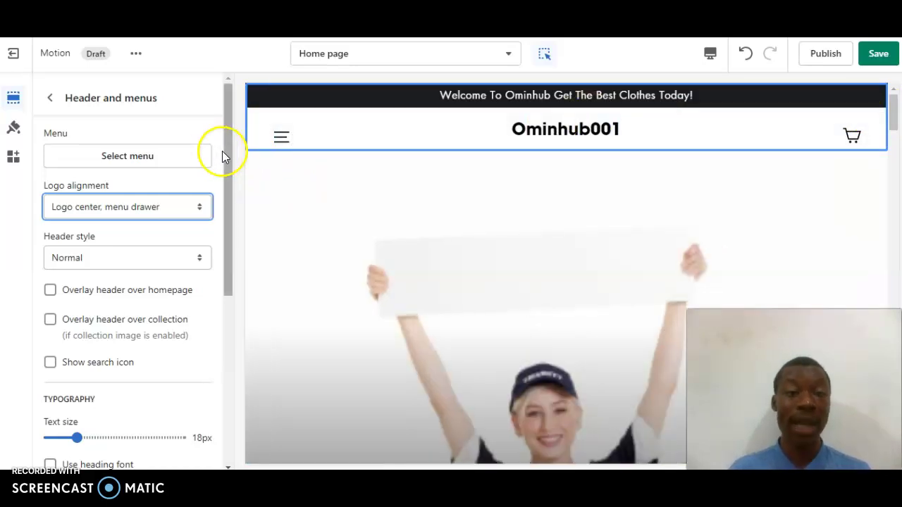
{"action": "left_click_drag", "start_coordinate": [227, 153], "coordinate": [229, 316]}
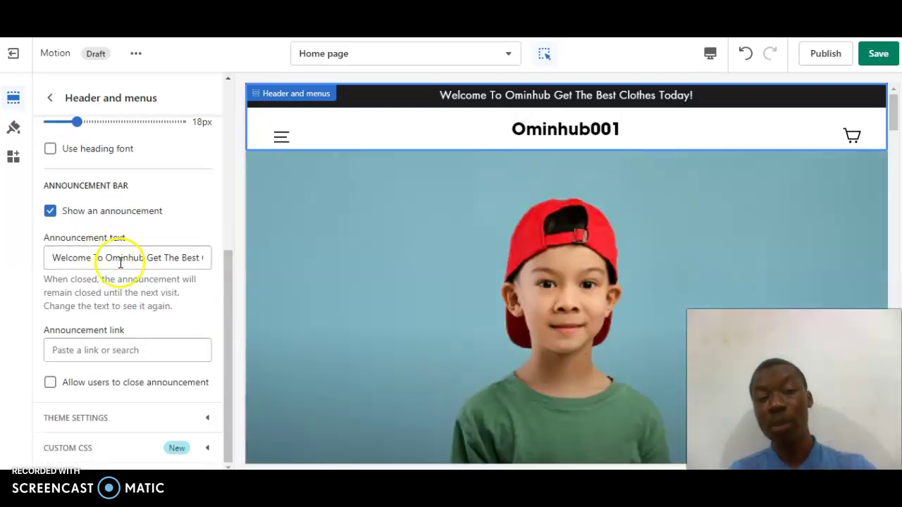
{"action": "left_click_drag", "start_coordinate": [42, 241], "coordinate": [107, 241]}
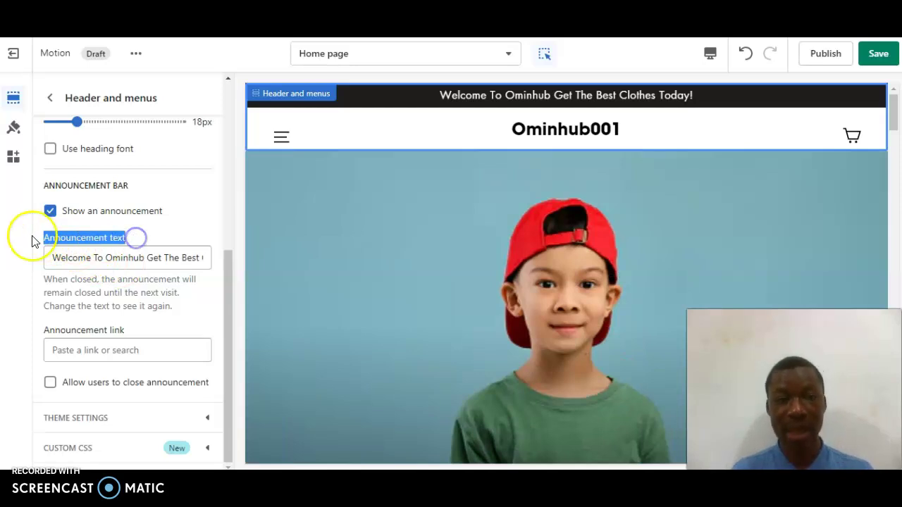
{"action": "left_click_drag", "start_coordinate": [41, 238], "coordinate": [136, 241]}
{"action": "left_click", "coordinate": [136, 237]}
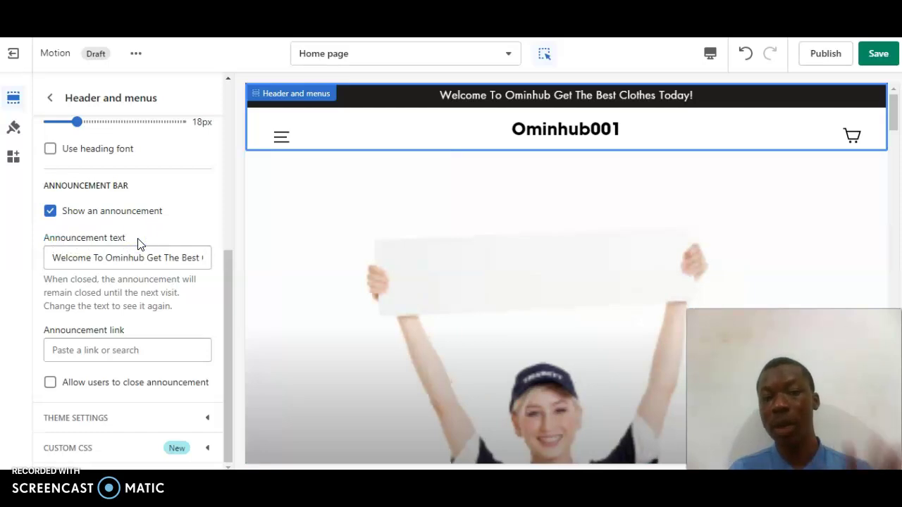
{"action": "left_click", "coordinate": [150, 258]}
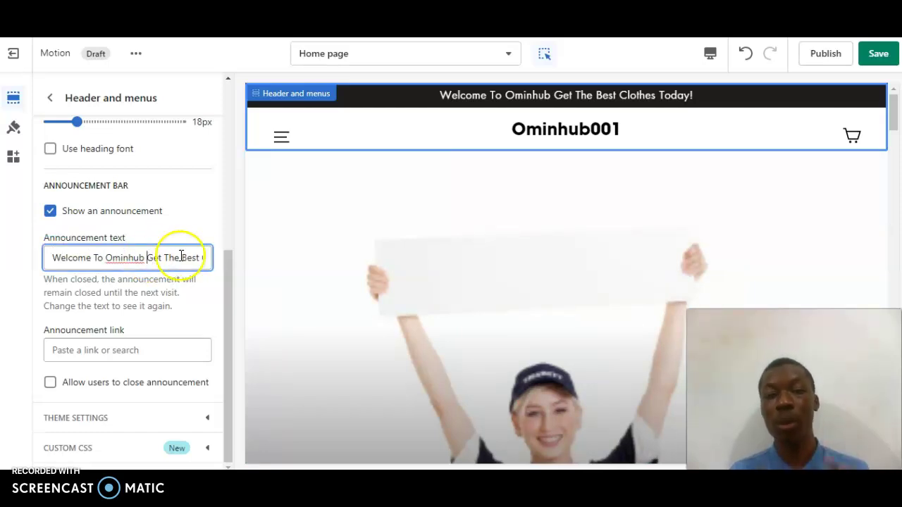
{"action": "left_click_drag", "start_coordinate": [192, 257], "coordinate": [228, 258]}
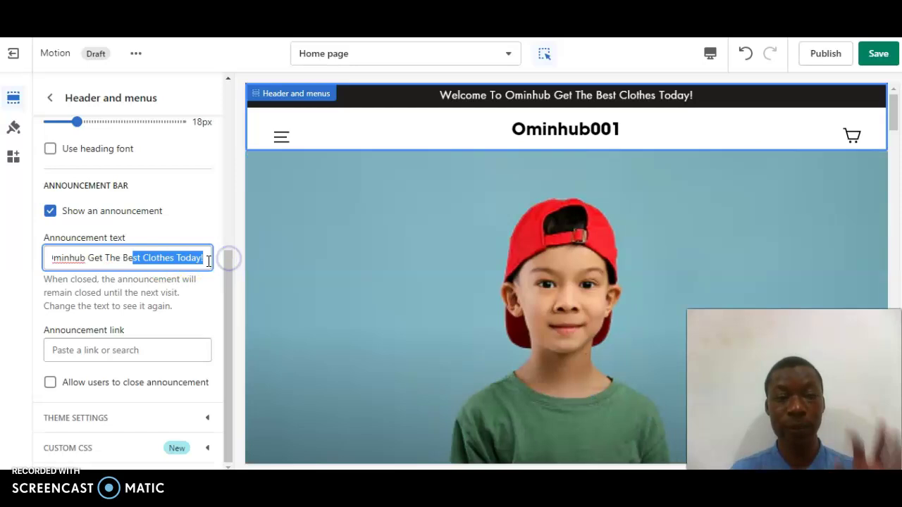
{"action": "left_click", "coordinate": [204, 258]}
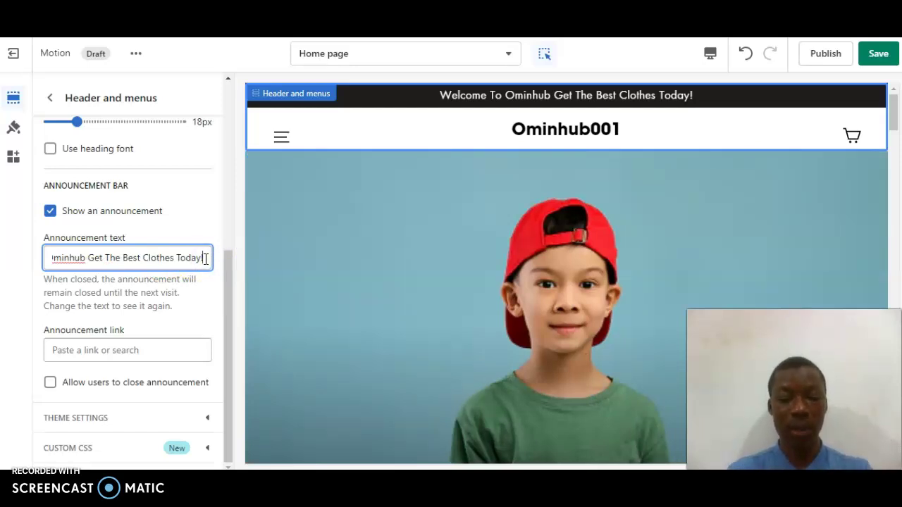
{"action": "type", "text": "$"}
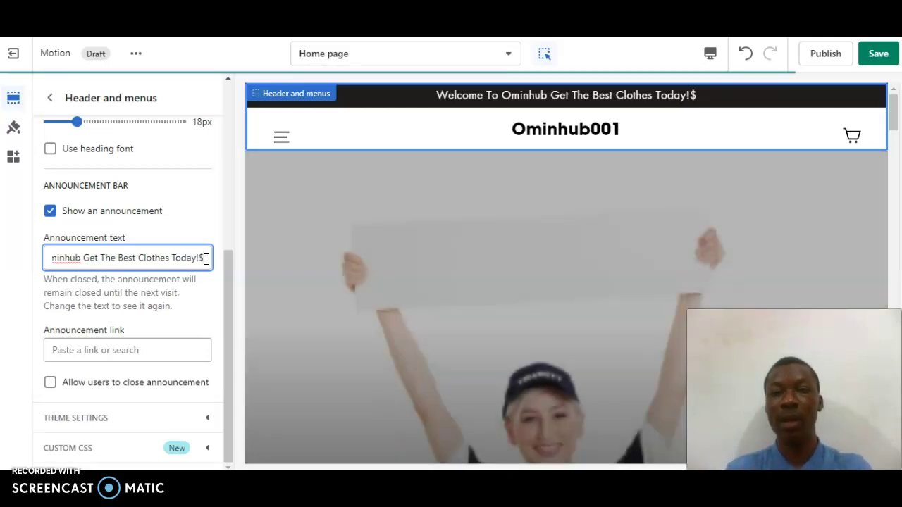
{"action": "key", "text": "BackSpace"}
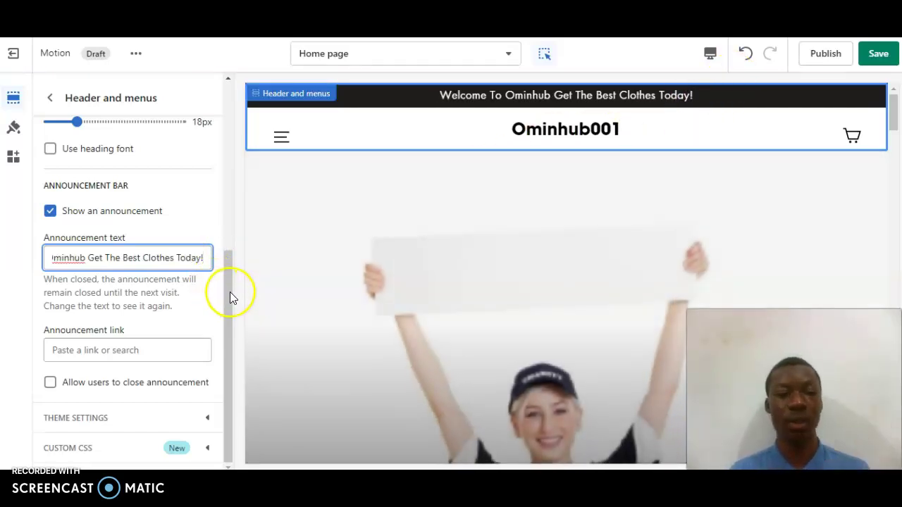
{"action": "left_click", "coordinate": [229, 318]}
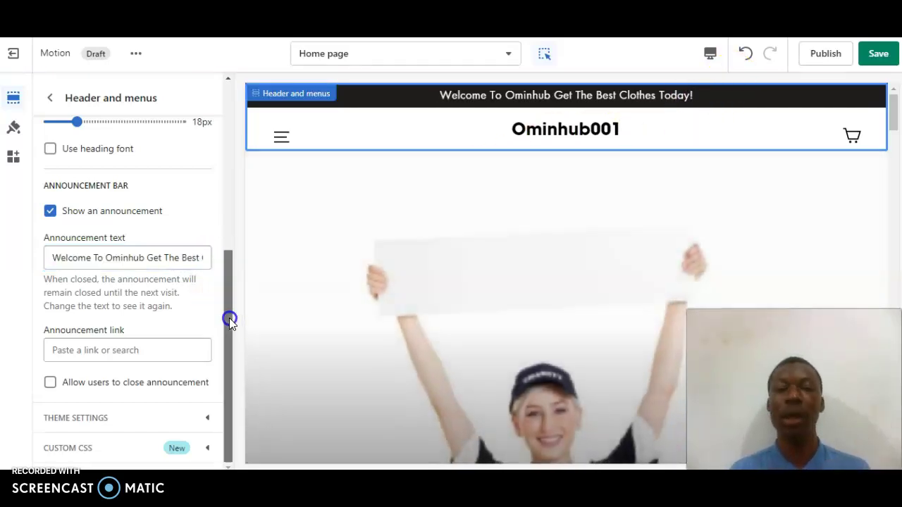
Expand Theme settings and enter 'jeigjon' as the Facebook link.
{"action": "left_click", "coordinate": [206, 420]}
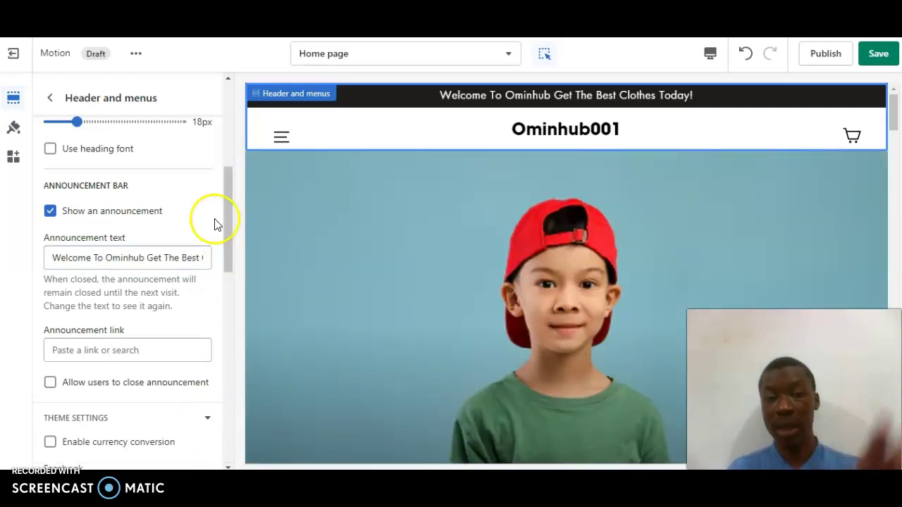
{"action": "left_click_drag", "start_coordinate": [227, 231], "coordinate": [231, 290]}
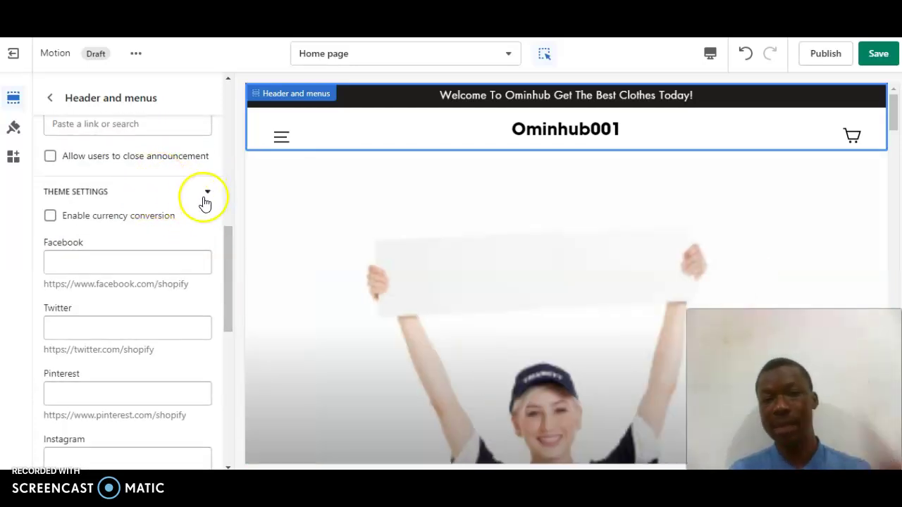
{"action": "left_click", "coordinate": [133, 263]}
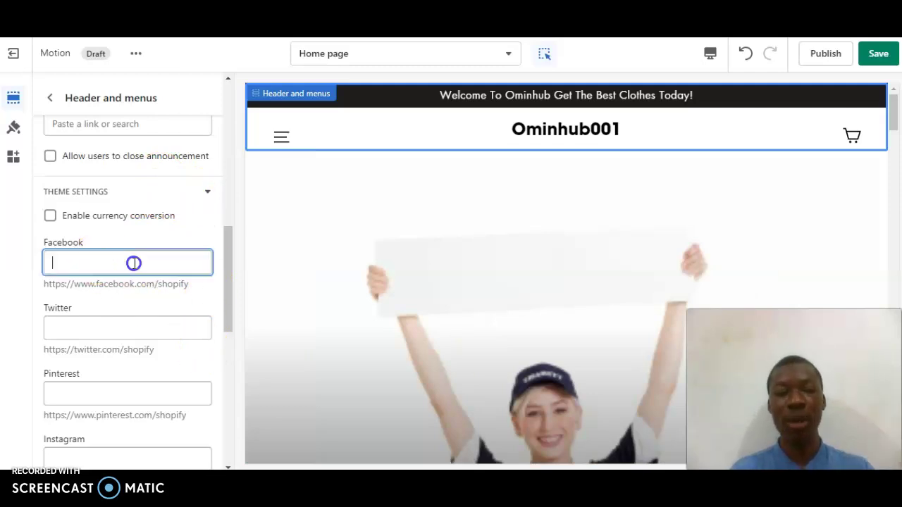
{"action": "type", "text": "jeig"}
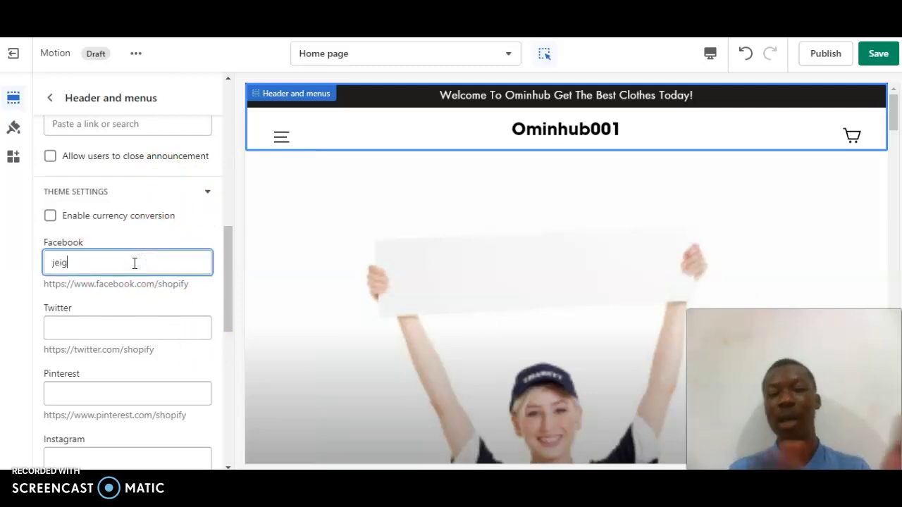
{"action": "type", "text": "jon"}
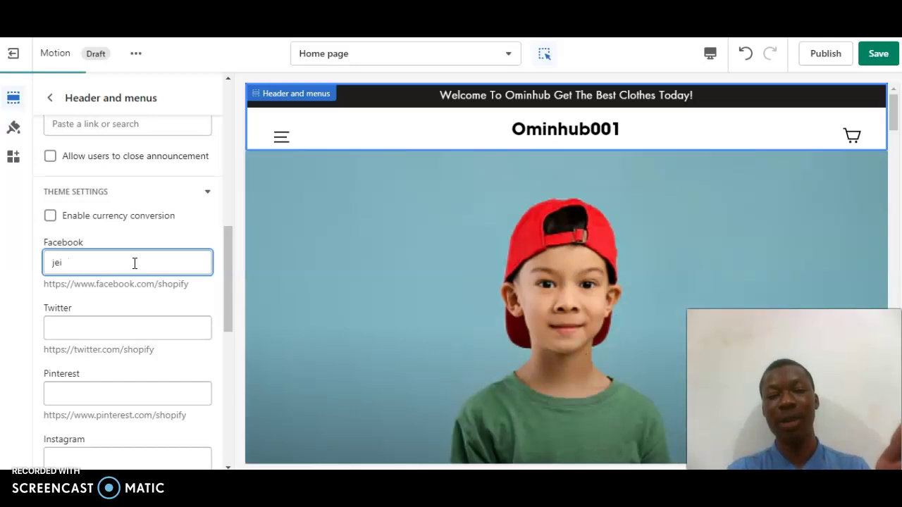
Save the theme changes and select the Women Clothes slide.
{"action": "left_click_drag", "start_coordinate": [232, 205], "coordinate": [225, 118]}
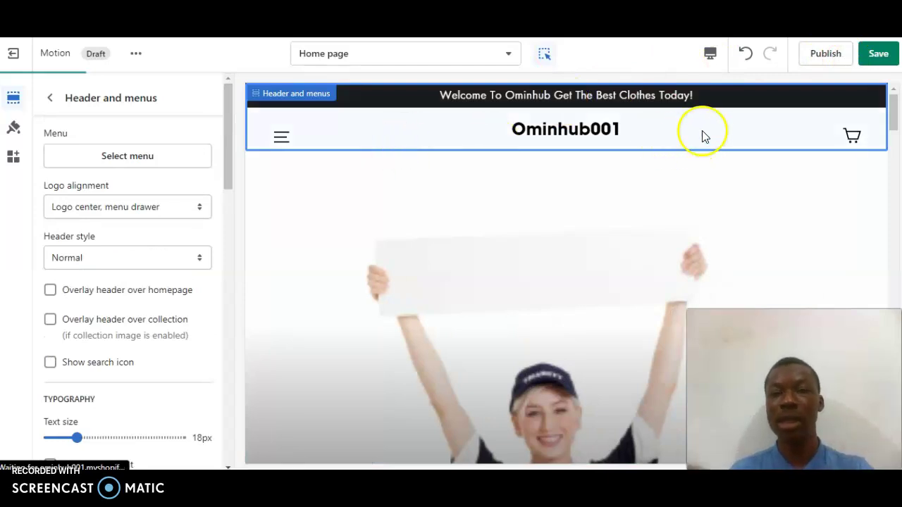
{"action": "left_click", "coordinate": [881, 55]}
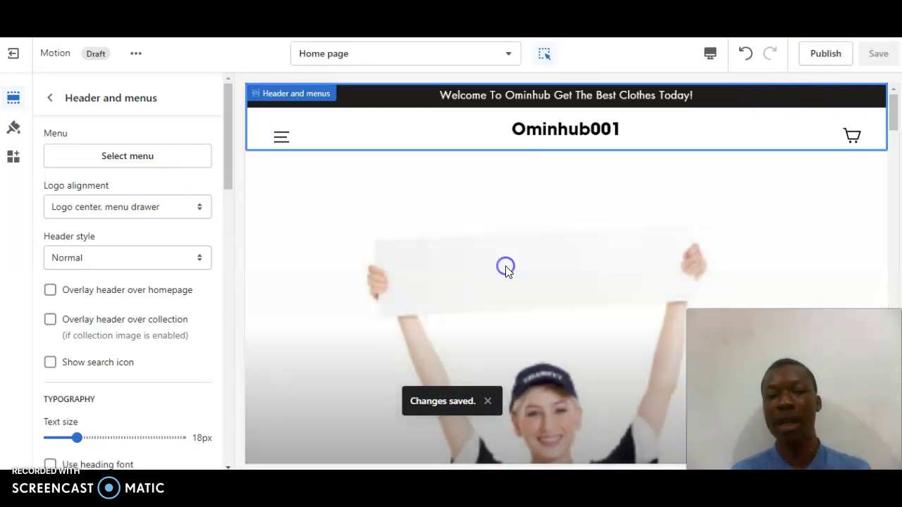
{"action": "left_click", "coordinate": [505, 265]}
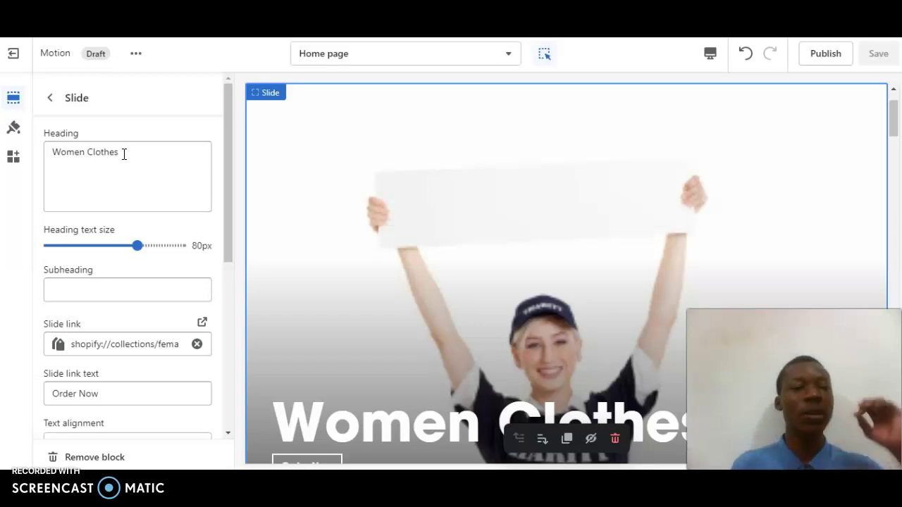
Scroll the Women Clothes slide settings and click into the Slide link text field.
{"action": "left_click_drag", "start_coordinate": [229, 192], "coordinate": [229, 268]}
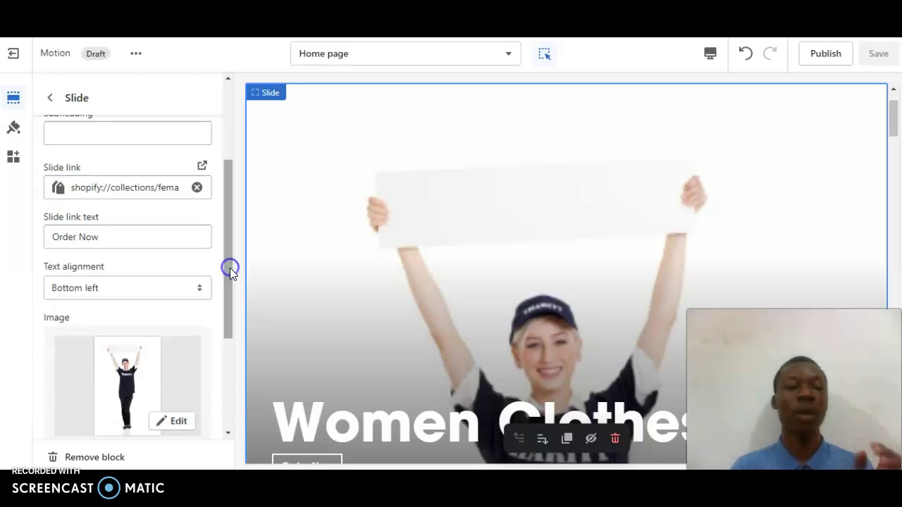
{"action": "left_click", "coordinate": [121, 236]}
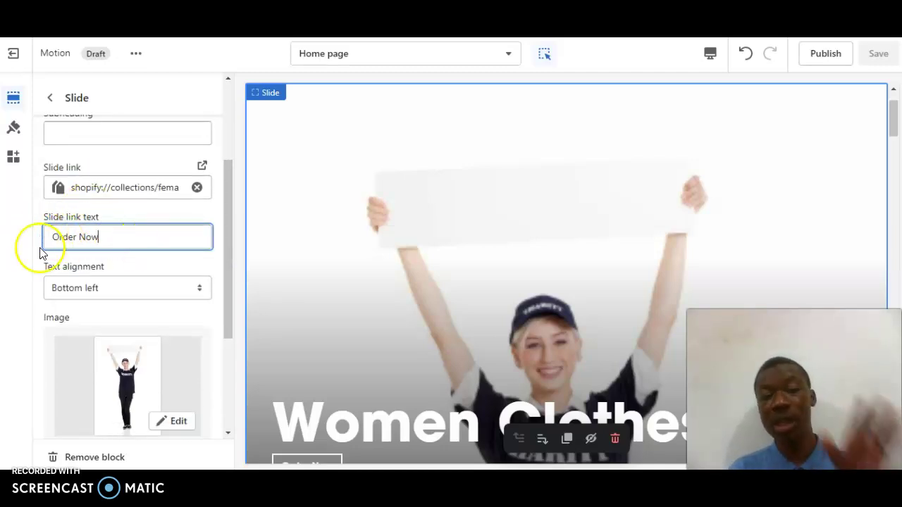
{"action": "left_click_drag", "start_coordinate": [894, 126], "coordinate": [894, 138]}
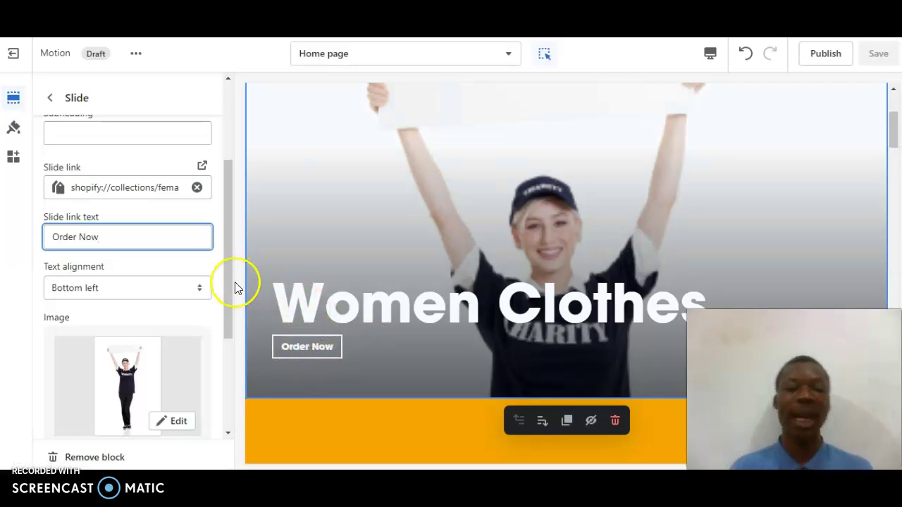
{"action": "left_click_drag", "start_coordinate": [225, 289], "coordinate": [227, 312]}
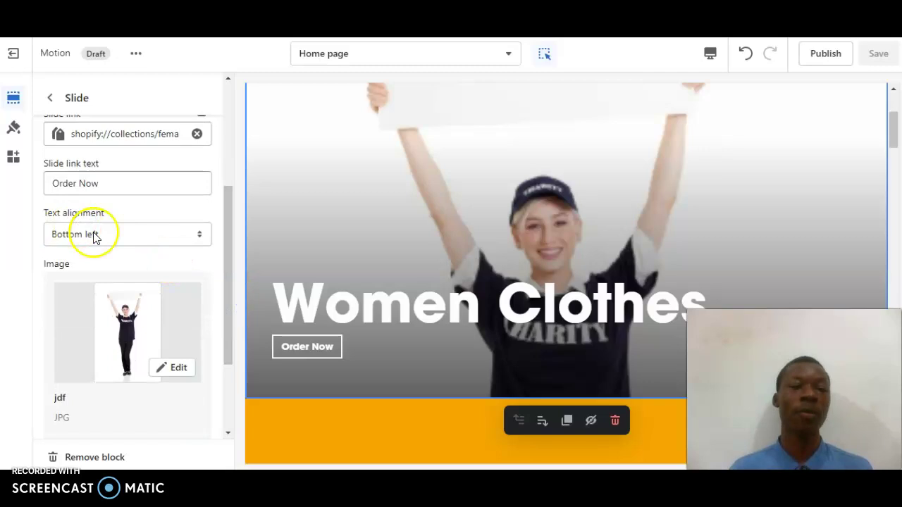
Try the slide's text alignment options, including center and center right.
{"action": "left_click", "coordinate": [127, 245]}
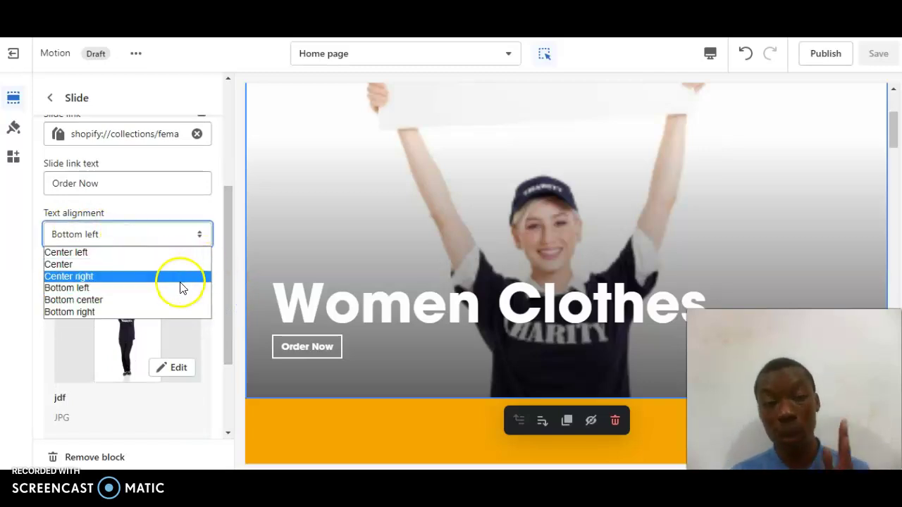
{"action": "left_click", "coordinate": [151, 265]}
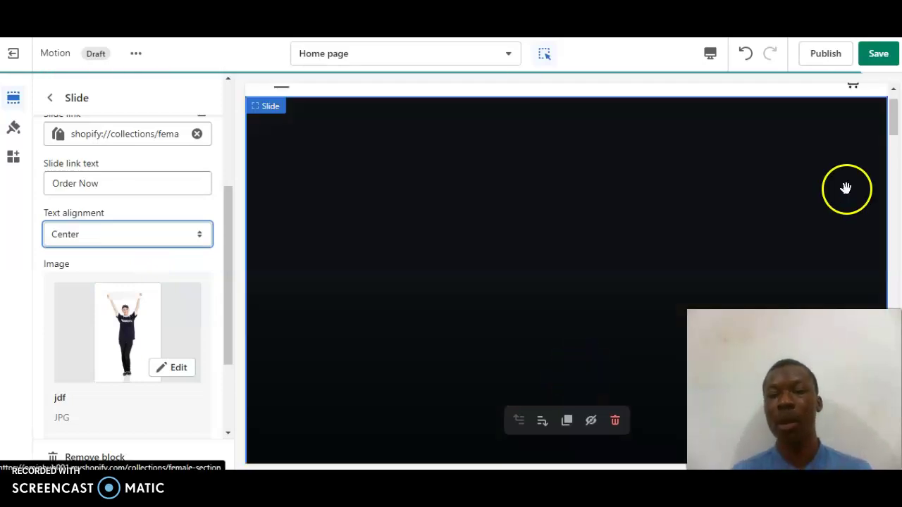
{"action": "mouse_move", "coordinate": [894, 125]}
{"action": "left_mouse_down"}
{"action": "mouse_move", "coordinate": [896, 152]}
{"action": "mouse_move", "coordinate": [891, 131]}
{"action": "left_mouse_up"}
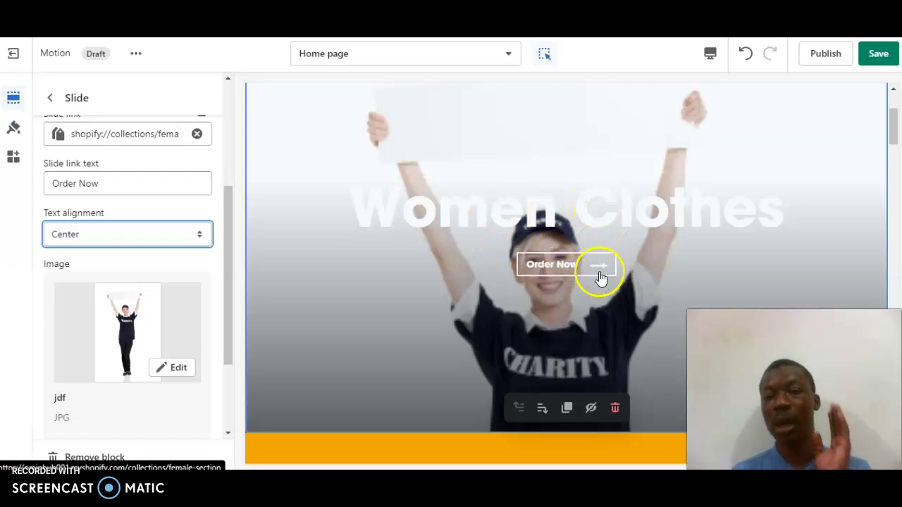
{"action": "left_click", "coordinate": [176, 237]}
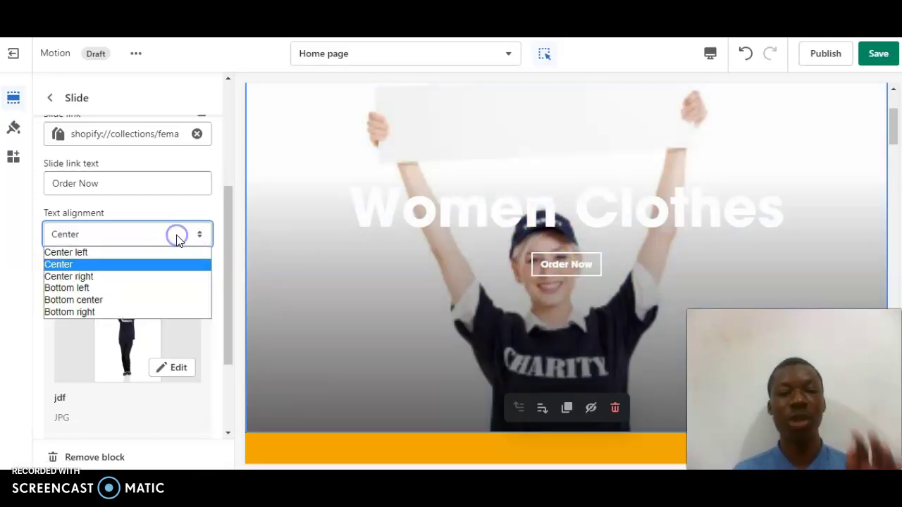
{"action": "left_click", "coordinate": [187, 282]}
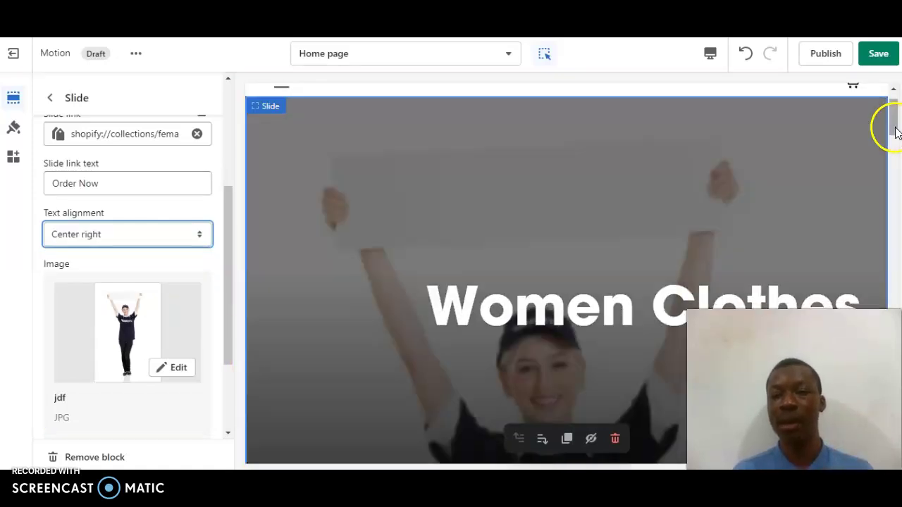
{"action": "left_click_drag", "start_coordinate": [889, 127], "coordinate": [835, 161]}
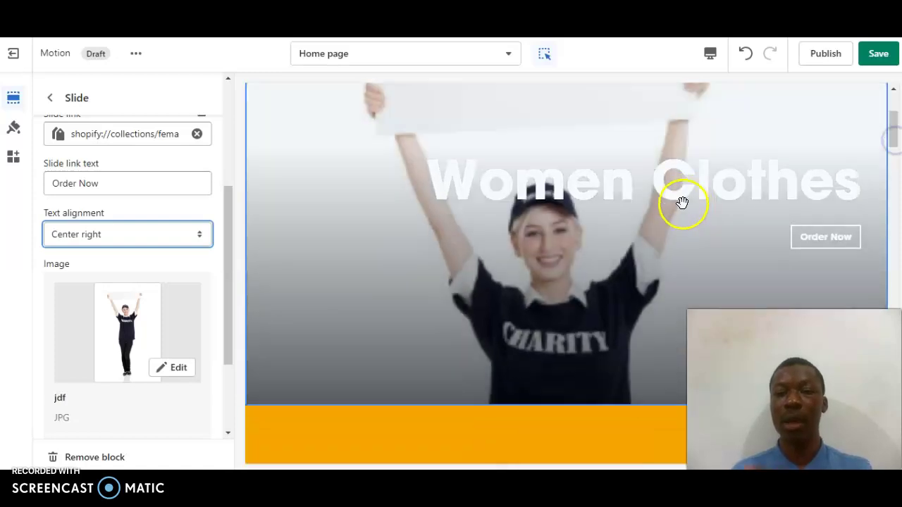
{"action": "left_click", "coordinate": [177, 240]}
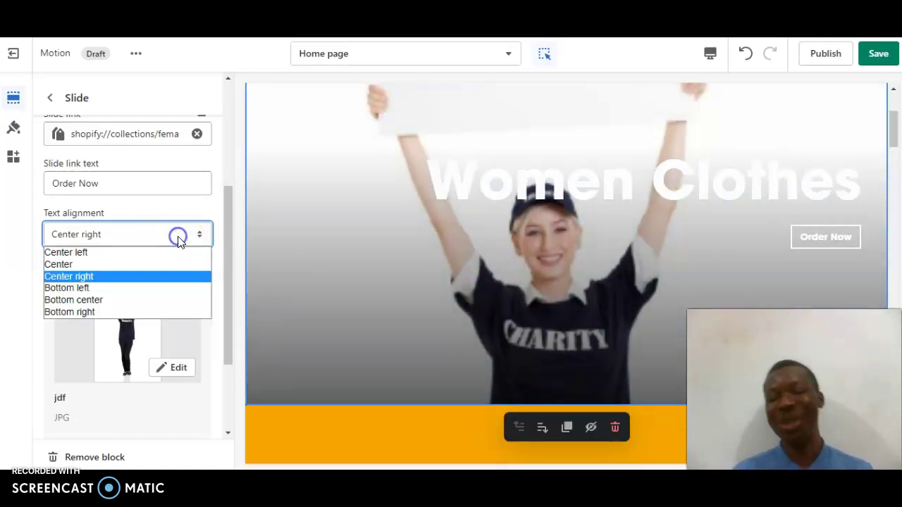
{"action": "key", "text": "Escape"}
Open and close the slide's image library, then revisit the alignment settings.
{"action": "left_click", "coordinate": [150, 294]}
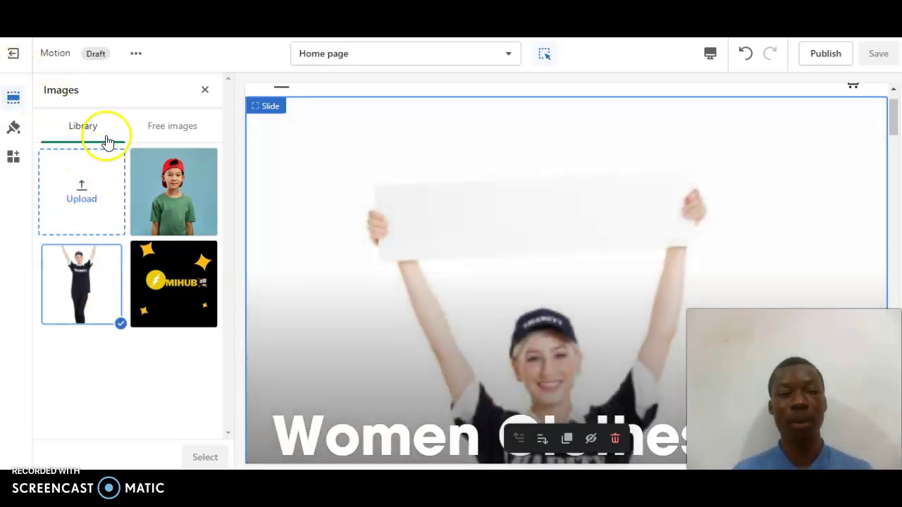
{"action": "left_click", "coordinate": [206, 91]}
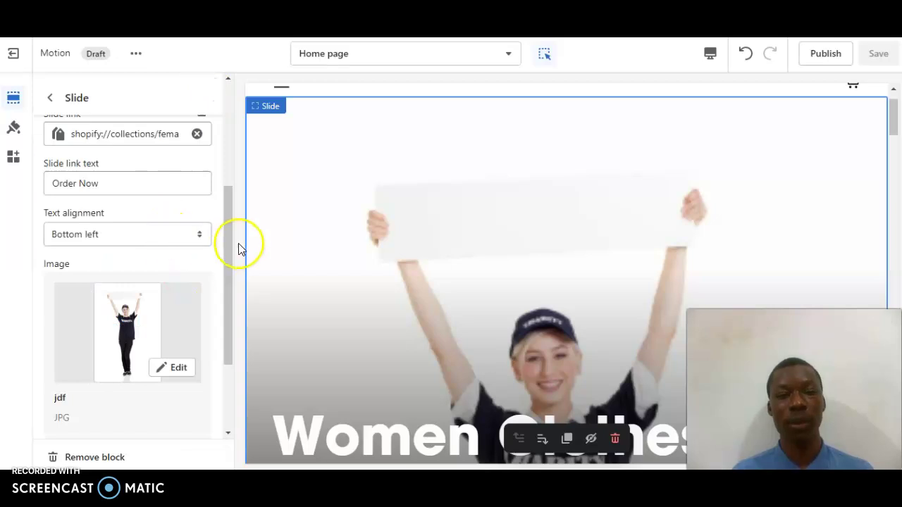
{"action": "left_click", "coordinate": [200, 236]}
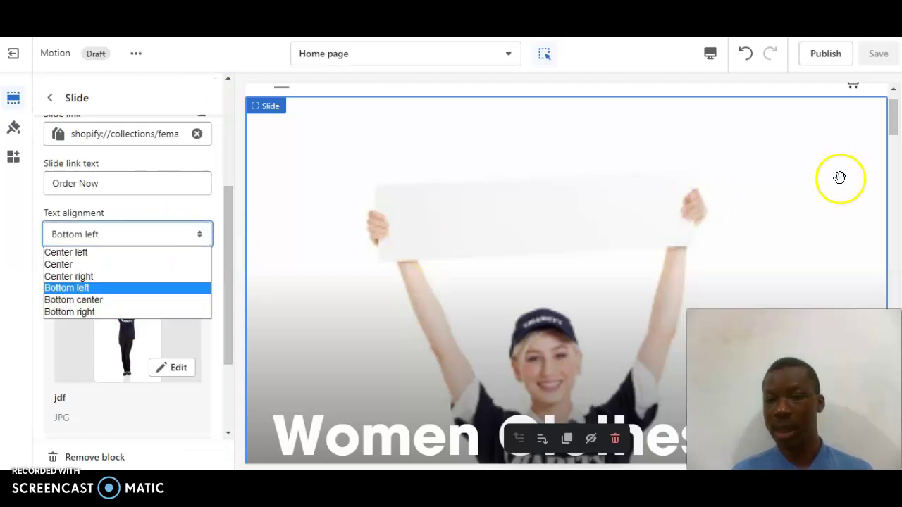
{"action": "scroll", "coordinate": [896, 131], "scroll_direction": "down", "scroll_amount": 3}
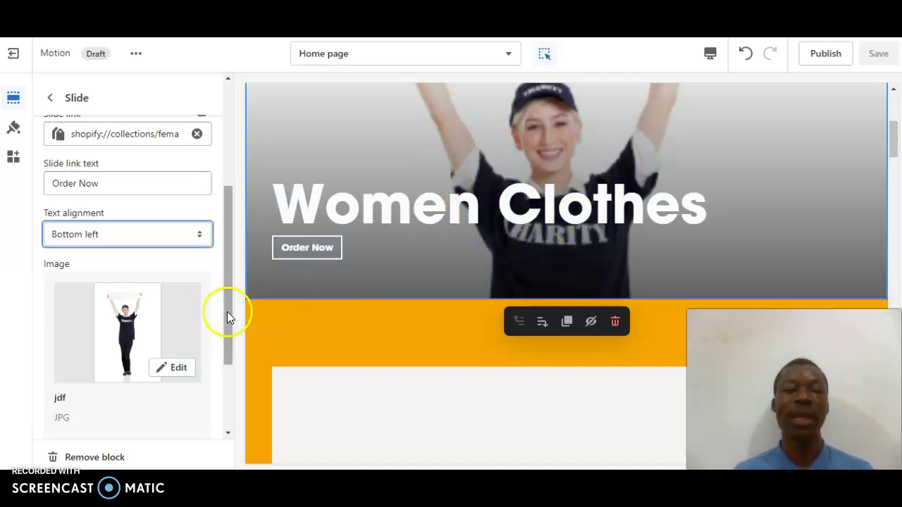
{"action": "left_click_drag", "start_coordinate": [229, 311], "coordinate": [228, 379]}
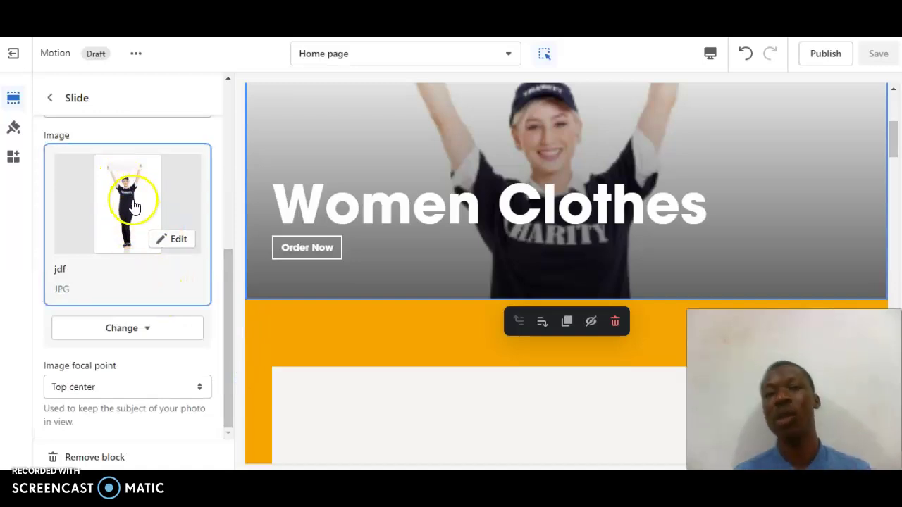
{"action": "key", "text": "ctrl+Tab"}
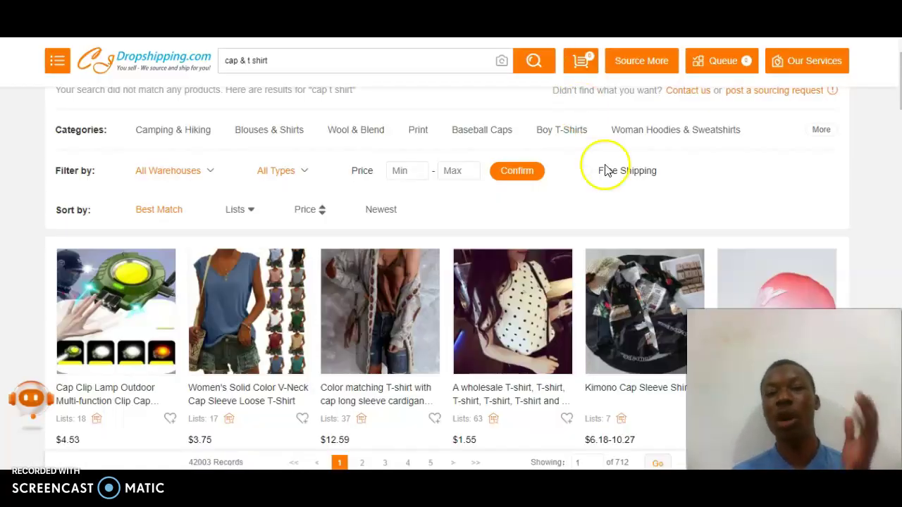
{"action": "key", "text": "ctrl+Tab"}
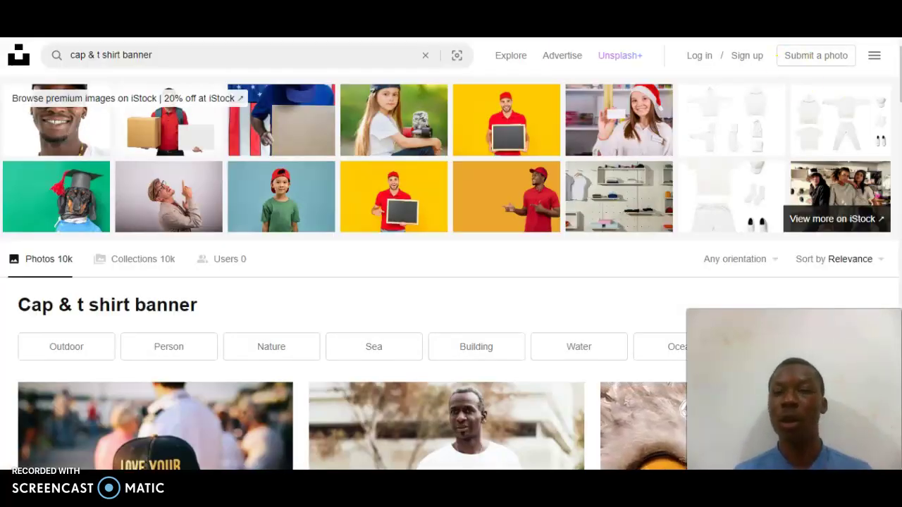
{"action": "scroll", "coordinate": [451, 282], "scroll_direction": "down", "scroll_amount": 15}
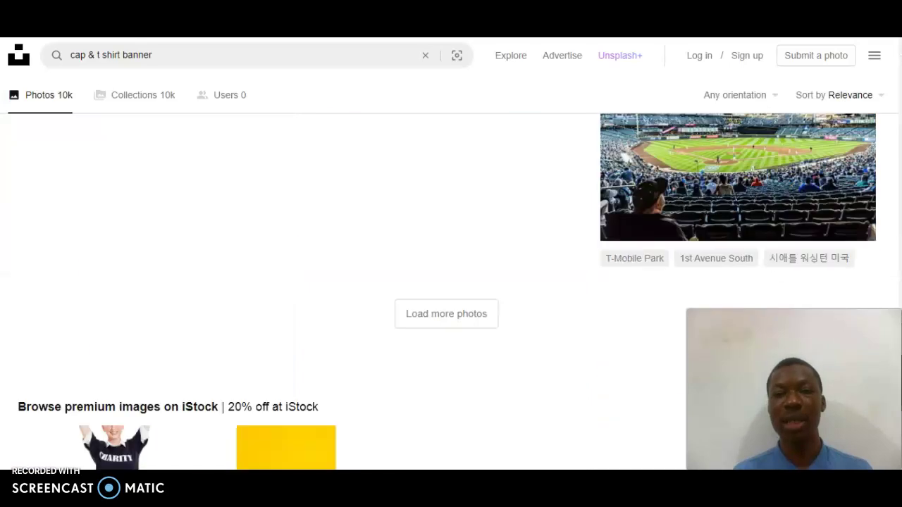
{"action": "scroll", "coordinate": [451, 282], "scroll_direction": "down", "scroll_amount": 5}
{"action": "left_click_drag", "start_coordinate": [154, 55], "coordinate": [62, 68]}
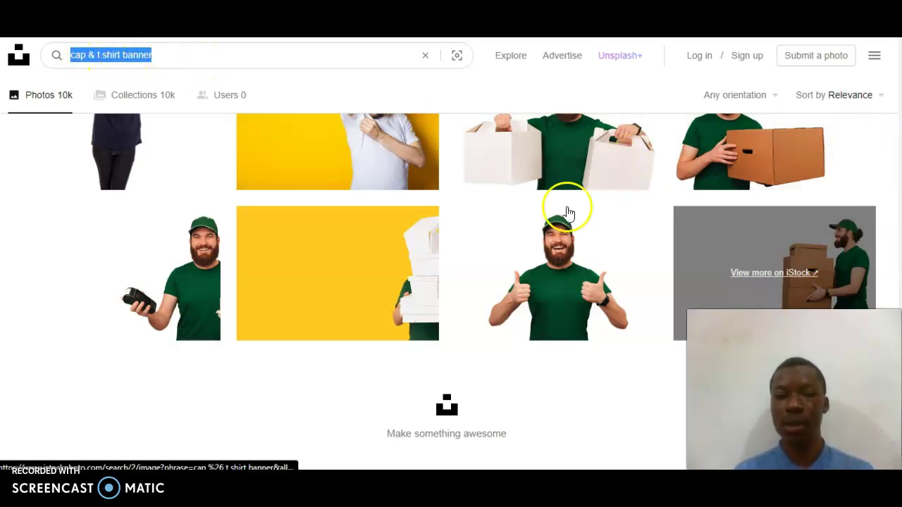
{"action": "left_click_drag", "start_coordinate": [789, 324], "coordinate": [606, 320]}
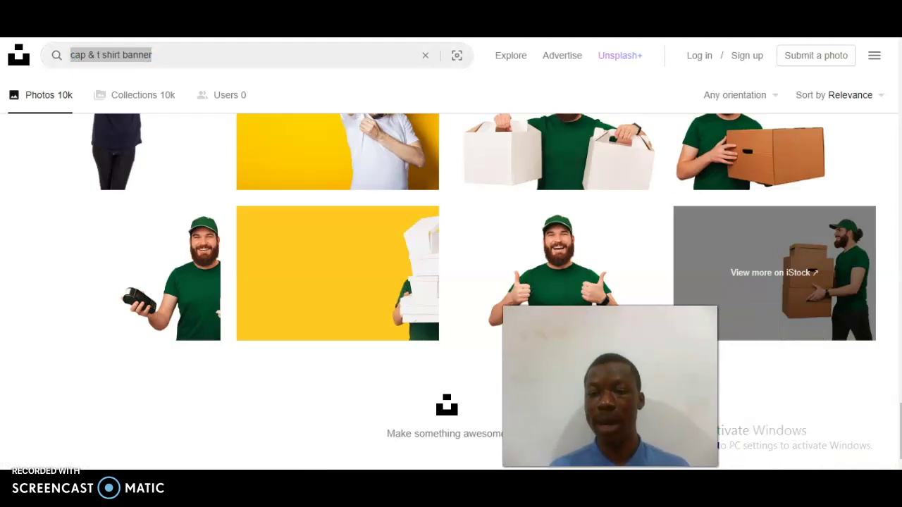
{"action": "scroll", "coordinate": [215, 394], "scroll_direction": "up", "scroll_amount": 3}
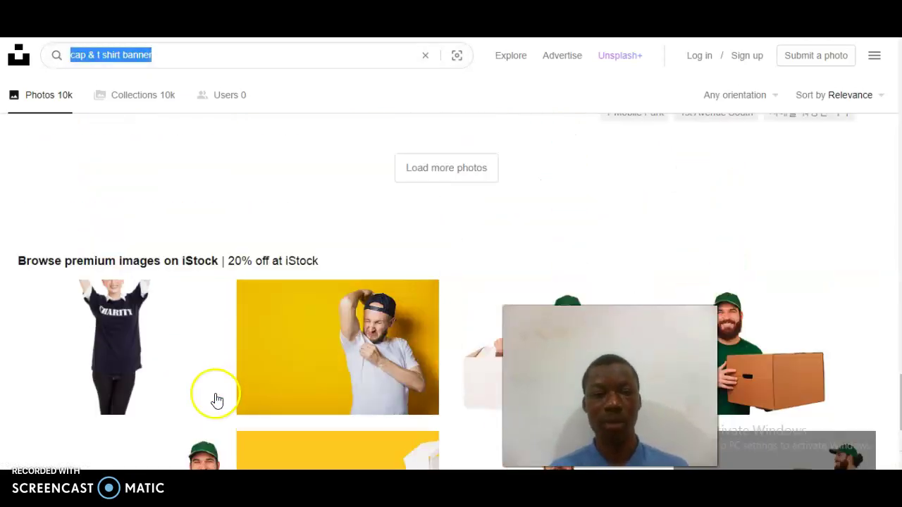
{"action": "right_click", "coordinate": [140, 349]}
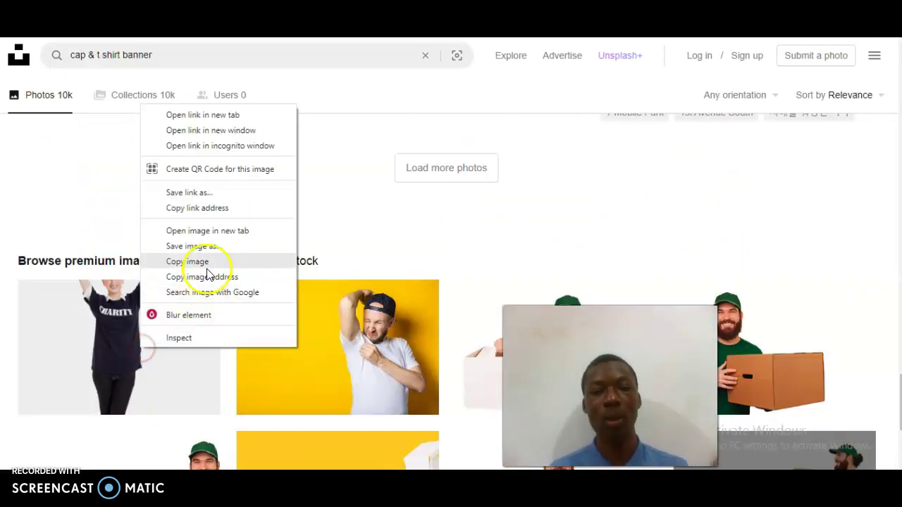
{"action": "left_click", "coordinate": [443, 136]}
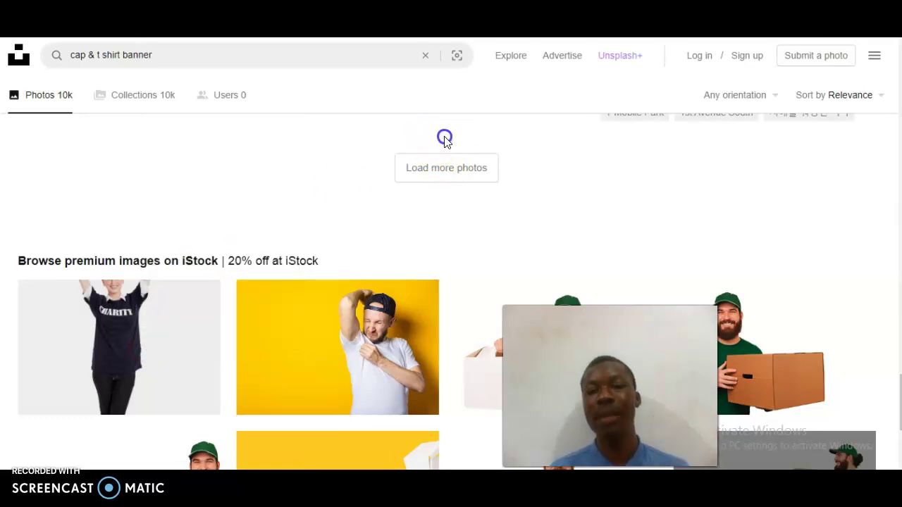
{"action": "scroll", "coordinate": [451, 282], "scroll_direction": "up", "scroll_amount": 15}
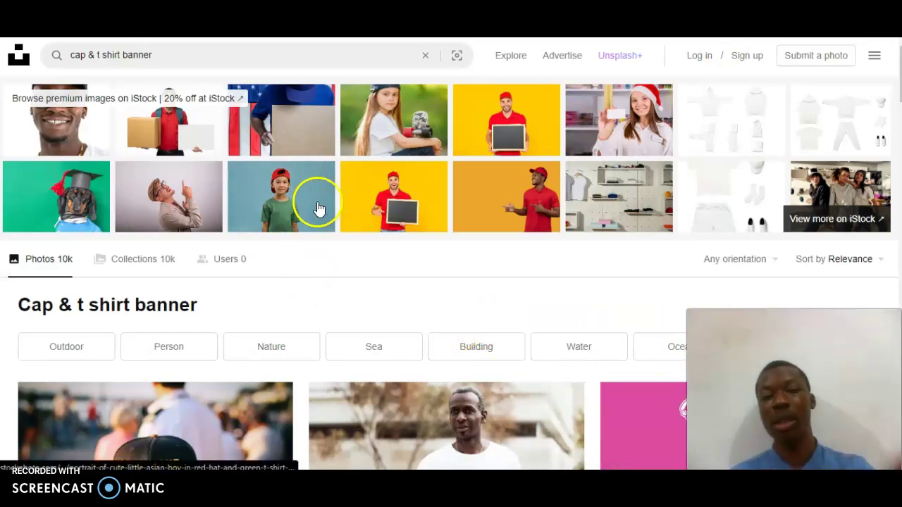
{"action": "key", "text": "ctrl+Tab"}
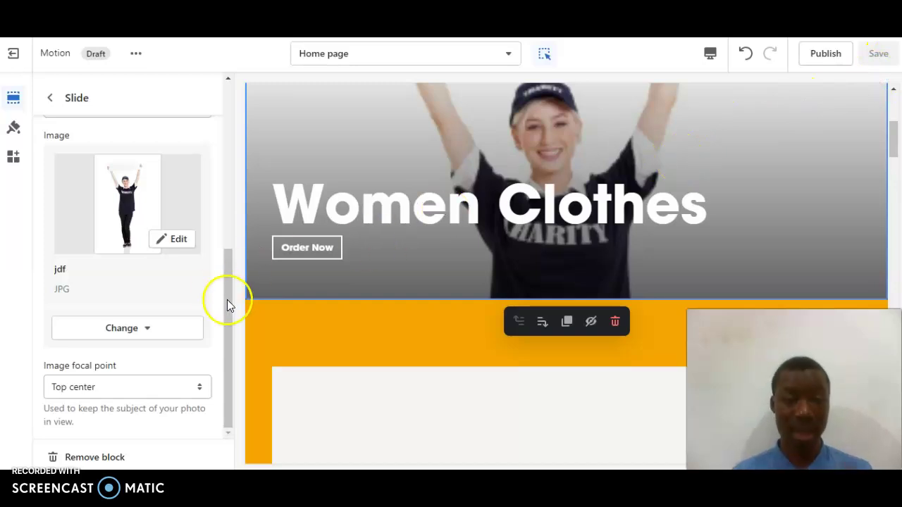
Back on the Home page list, add a new Slide and toggle its eye icon to hide it.
{"action": "left_click_drag", "start_coordinate": [232, 304], "coordinate": [228, 223]}
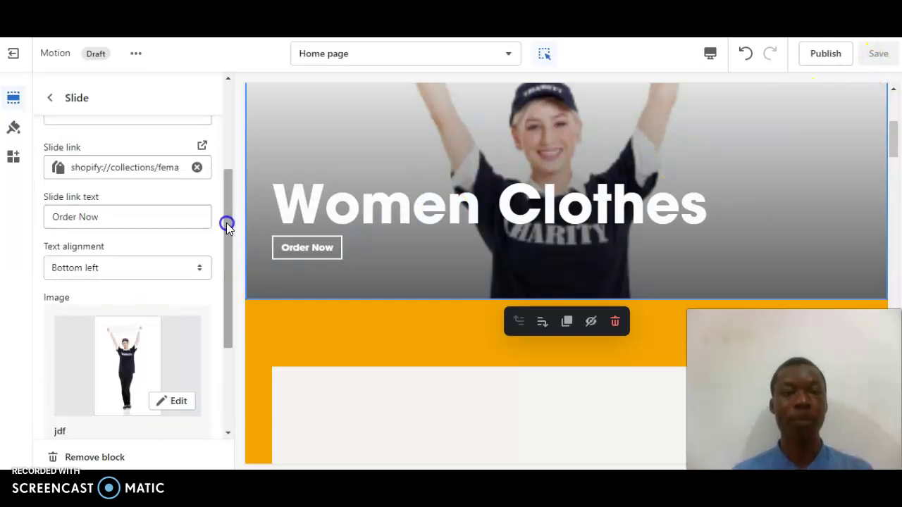
{"action": "left_click", "coordinate": [51, 99]}
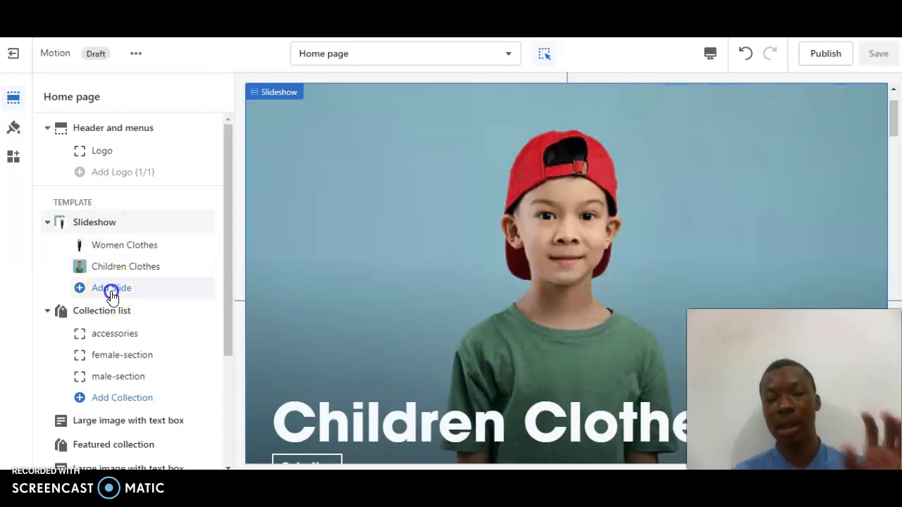
{"action": "left_click", "coordinate": [112, 289]}
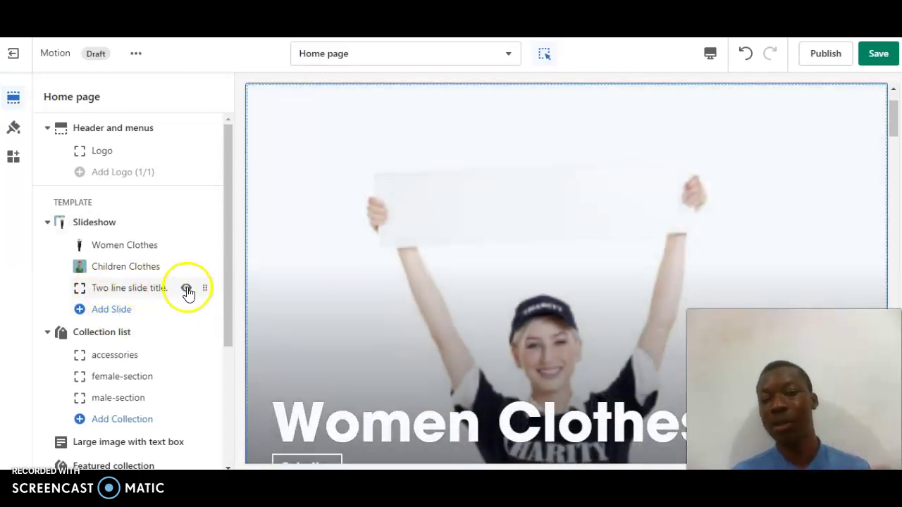
{"action": "left_click", "coordinate": [187, 290]}
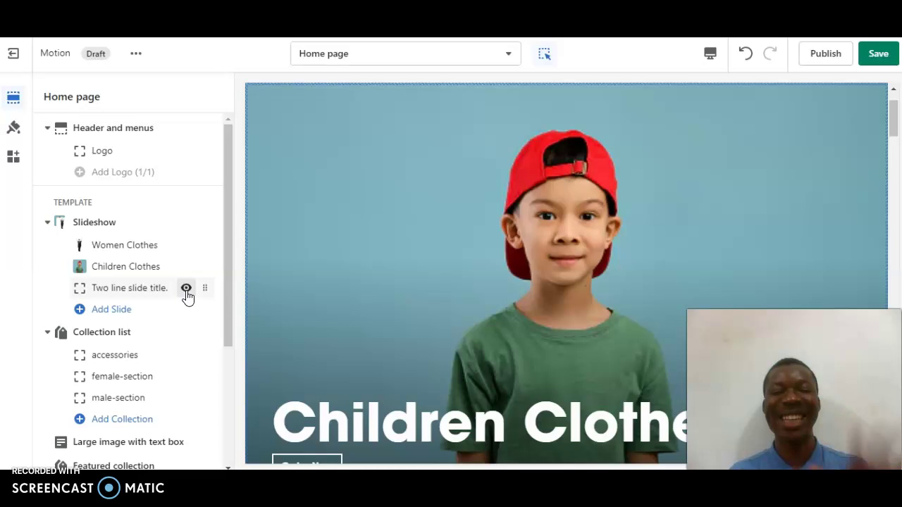
{"action": "left_click", "coordinate": [186, 290]}
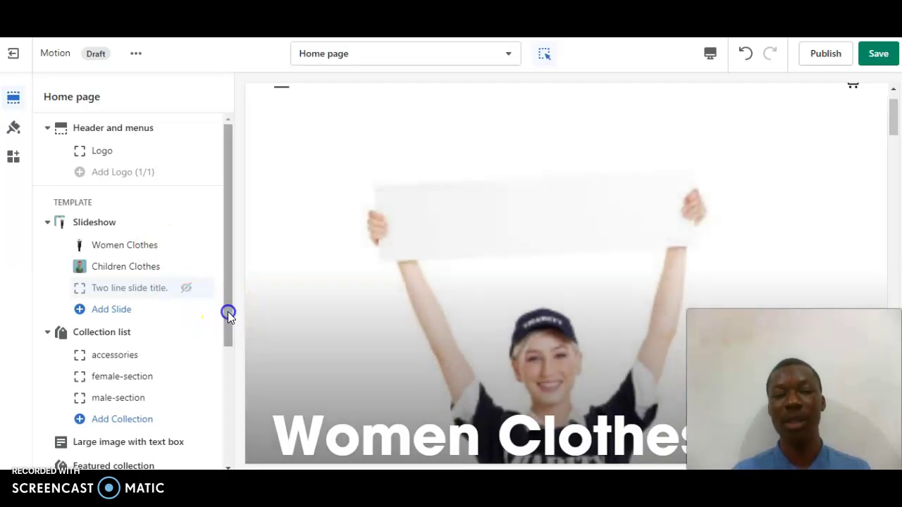
{"action": "left_click_drag", "start_coordinate": [227, 311], "coordinate": [228, 290]}
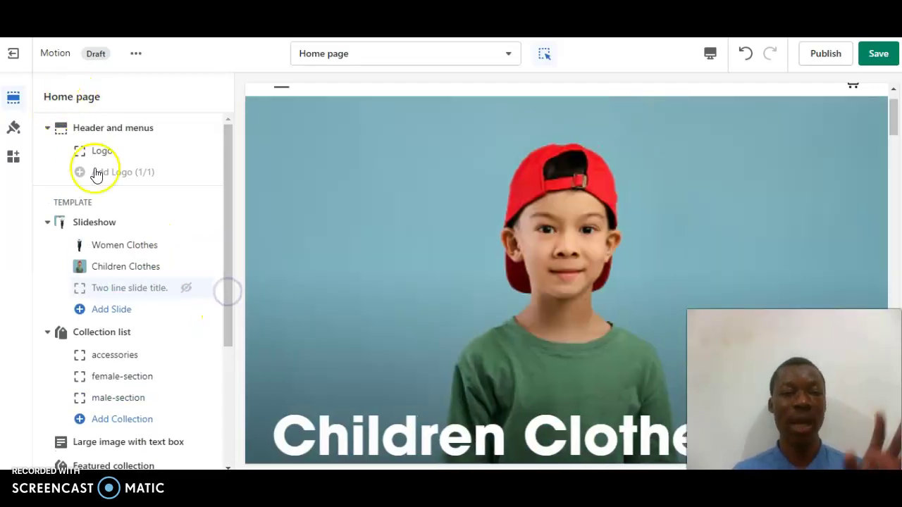
Set the Logo block's image to the OMIHUB picture from the library.
{"action": "left_click", "coordinate": [102, 151]}
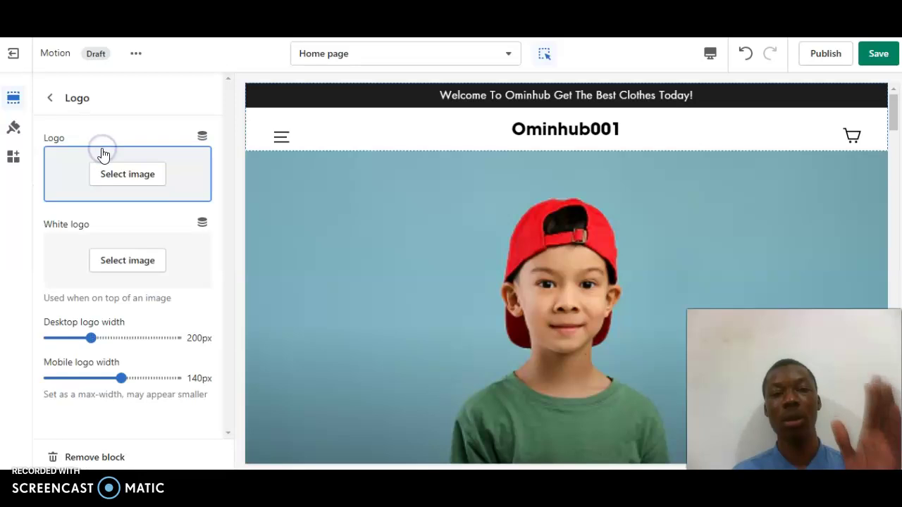
{"action": "left_click", "coordinate": [141, 181]}
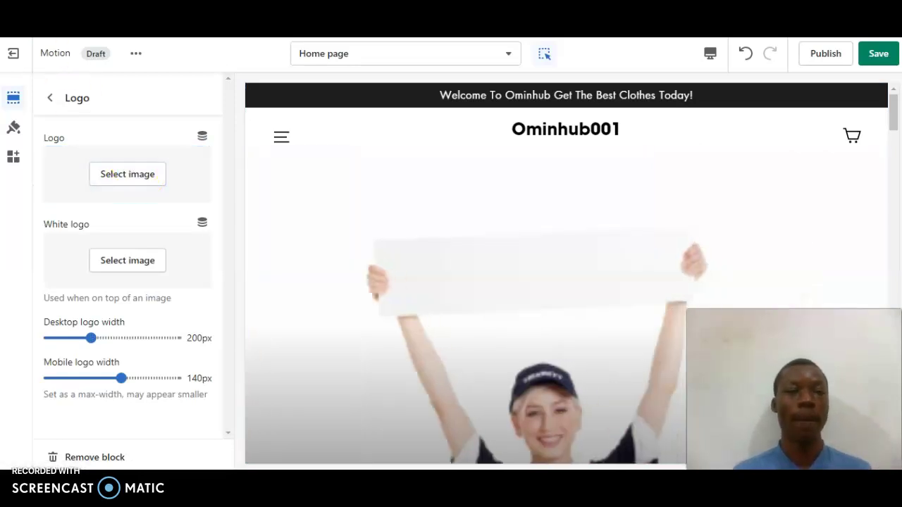
{"action": "left_click", "coordinate": [152, 281]}
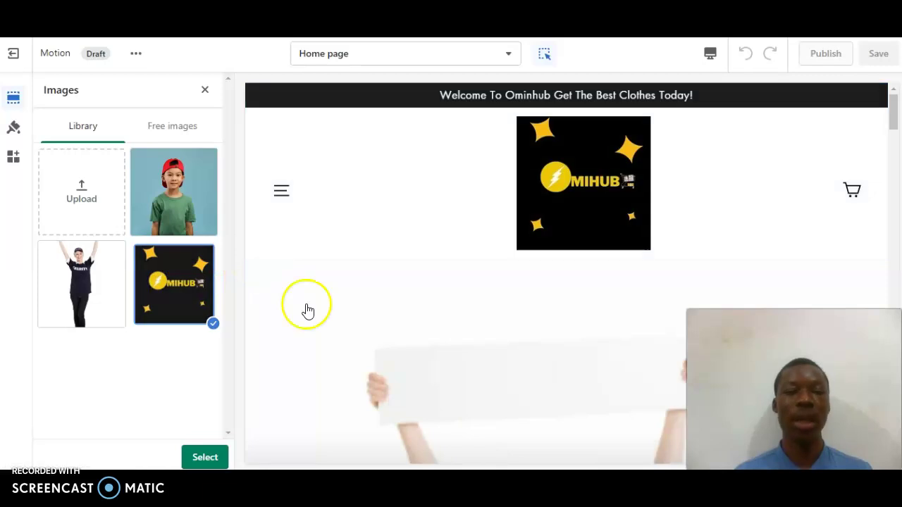
{"action": "left_click", "coordinate": [205, 456]}
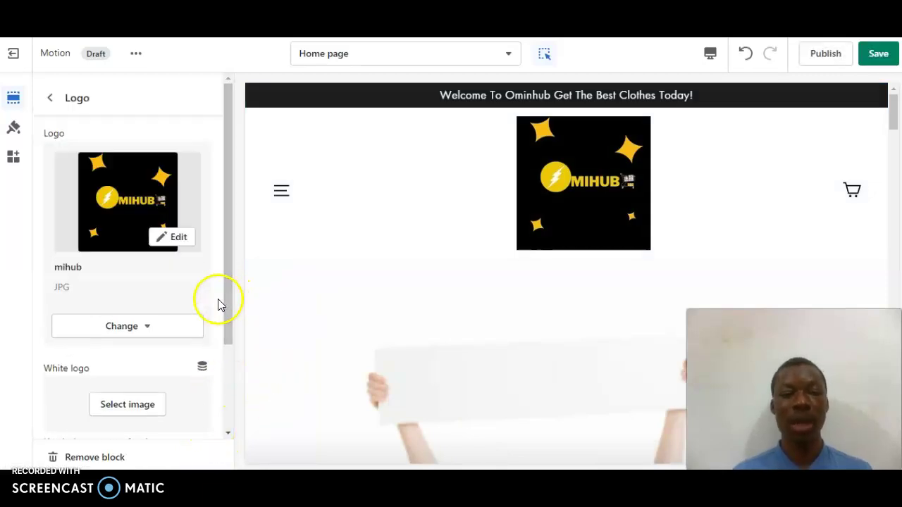
{"action": "left_click", "coordinate": [162, 328]}
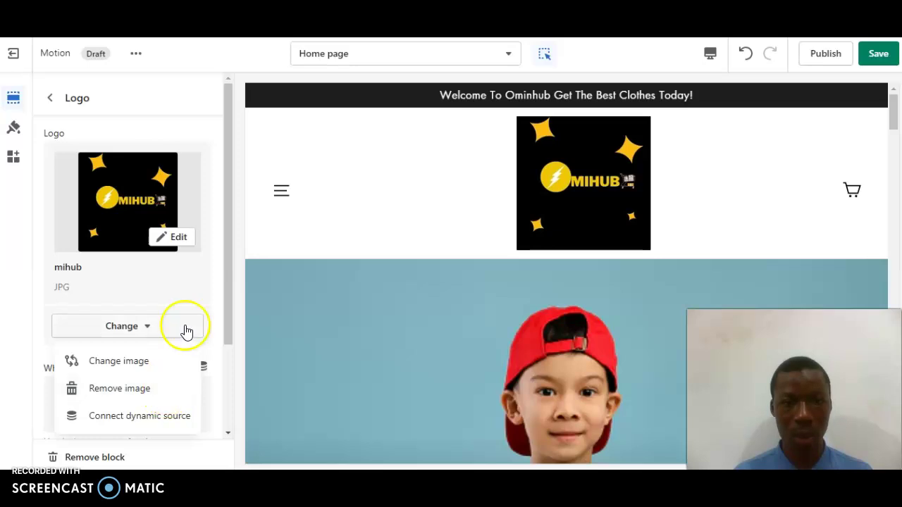
{"action": "left_click", "coordinate": [230, 250]}
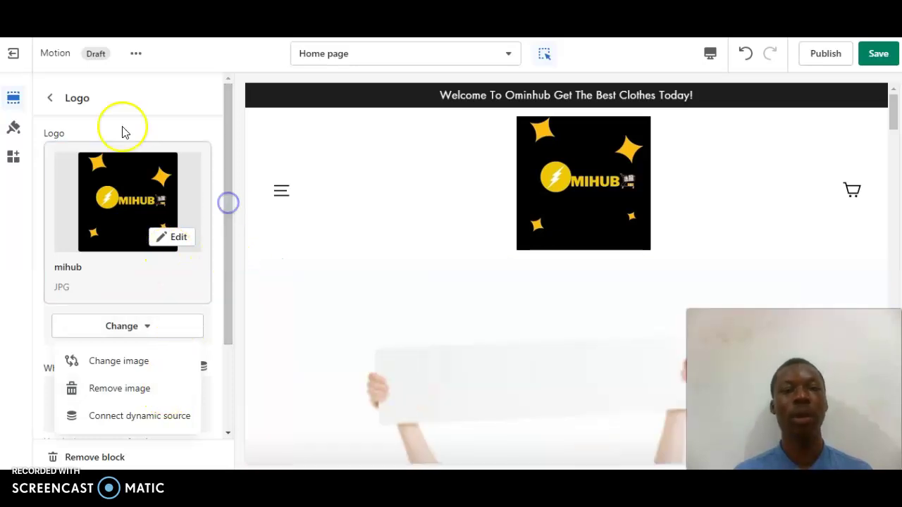
{"action": "left_click", "coordinate": [55, 98]}
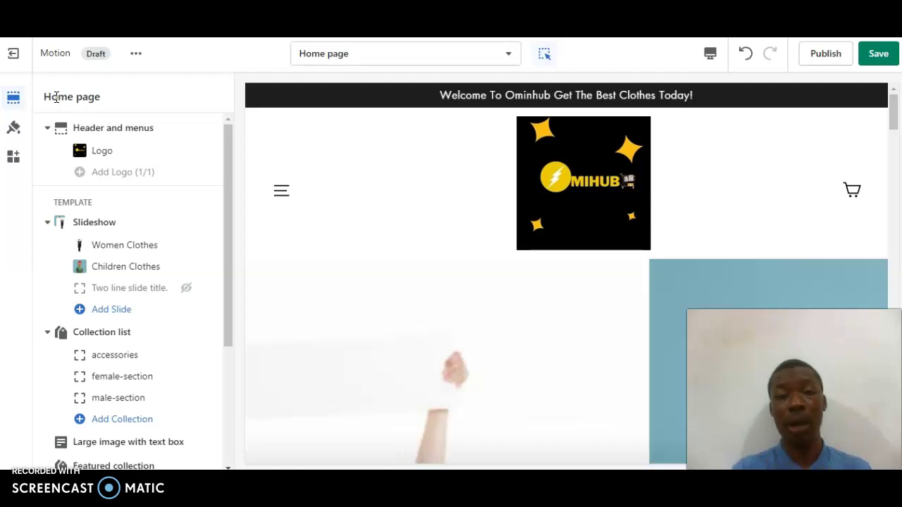
In Header and menus, change Logo alignment to 'Logo left, menu drawer'.
{"action": "left_click", "coordinate": [354, 163]}
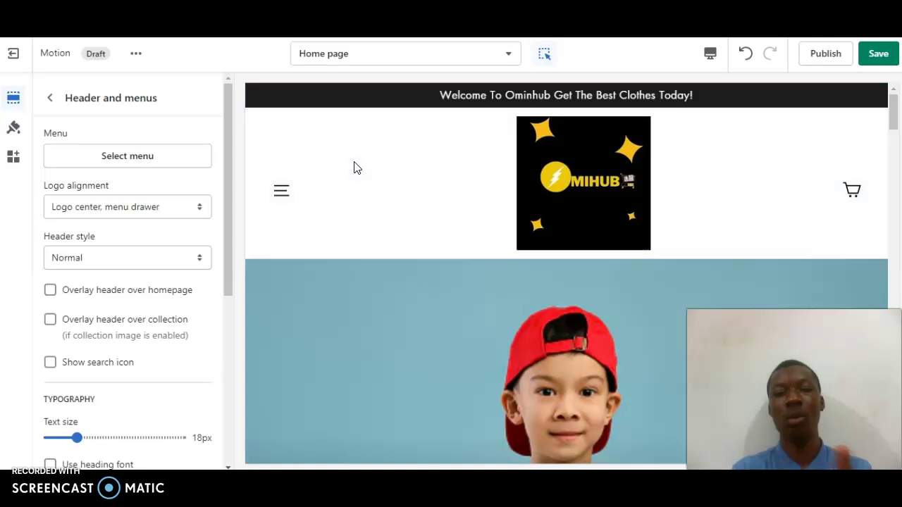
{"action": "left_click", "coordinate": [471, 153]}
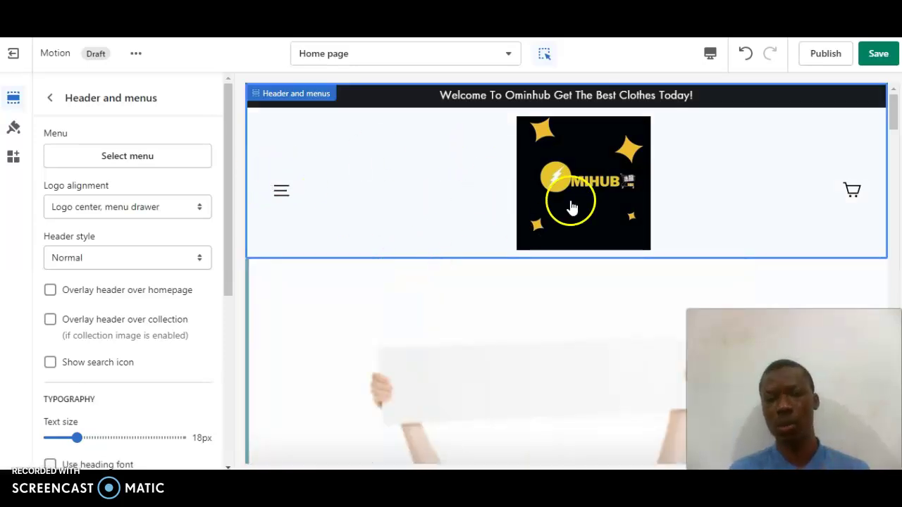
{"action": "left_click", "coordinate": [183, 211]}
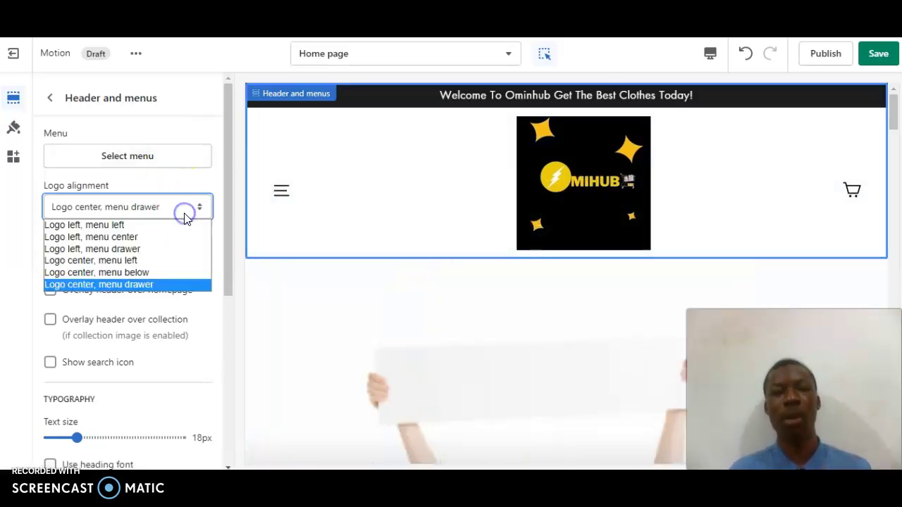
{"action": "left_click", "coordinate": [164, 247]}
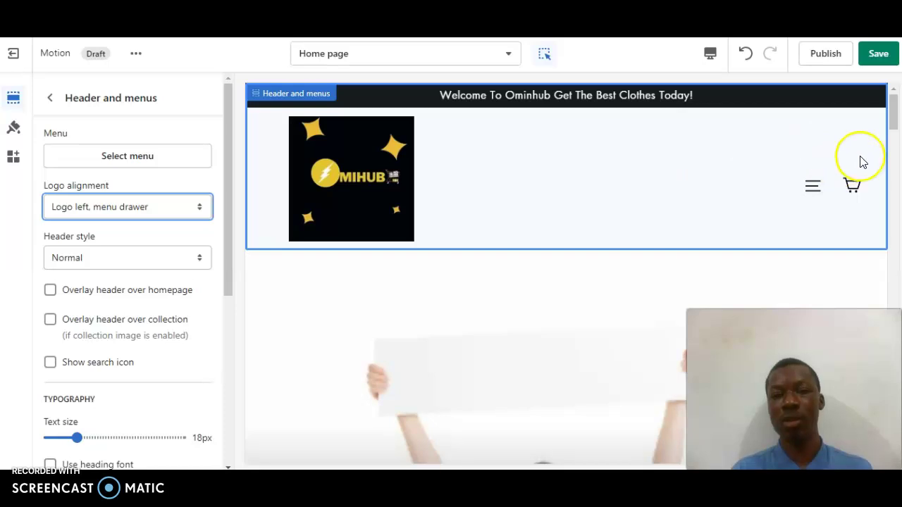
{"action": "left_click_drag", "start_coordinate": [893, 120], "coordinate": [894, 138]}
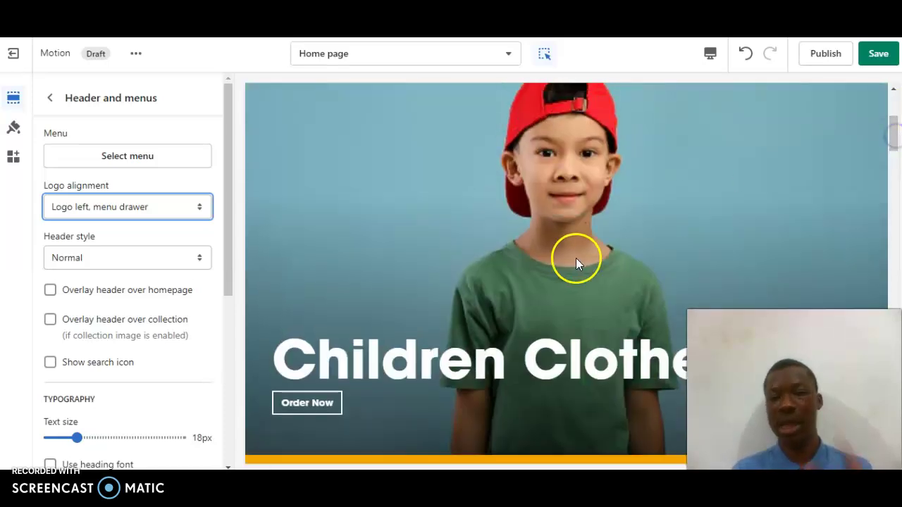
Leave the Children Clothes slide settings and open the home page's Collection list section settings.
{"action": "scroll", "coordinate": [892, 147], "scroll_direction": "down", "scroll_amount": 1}
{"action": "left_click", "coordinate": [496, 256]}
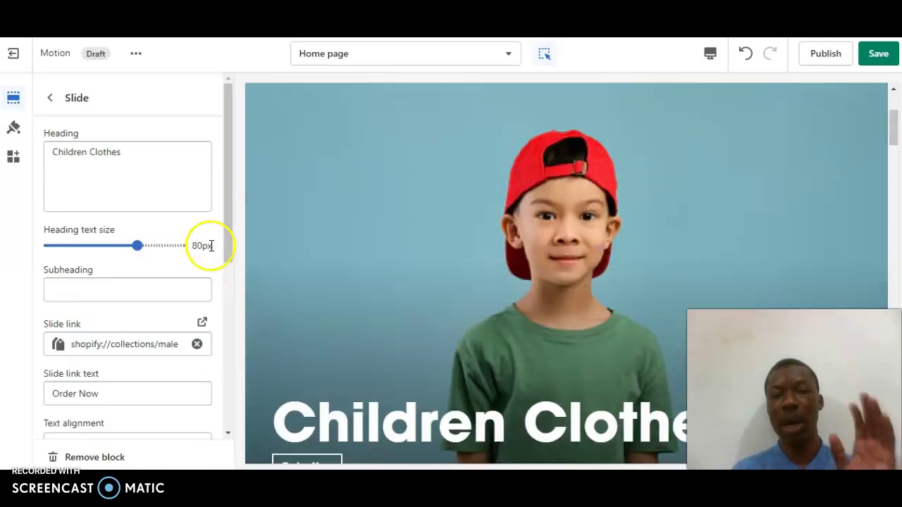
{"action": "left_click_drag", "start_coordinate": [236, 161], "coordinate": [280, 291]}
{"action": "left_click", "coordinate": [279, 292]}
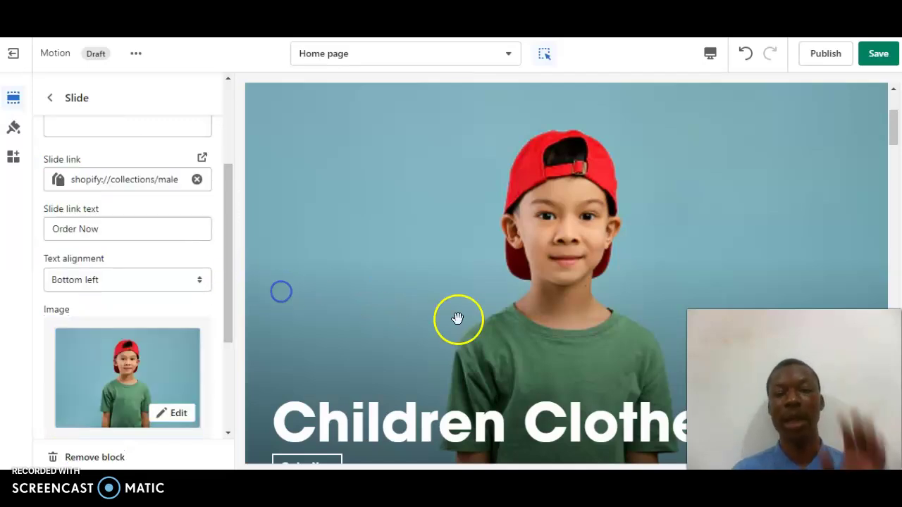
{"action": "left_click", "coordinate": [107, 363]}
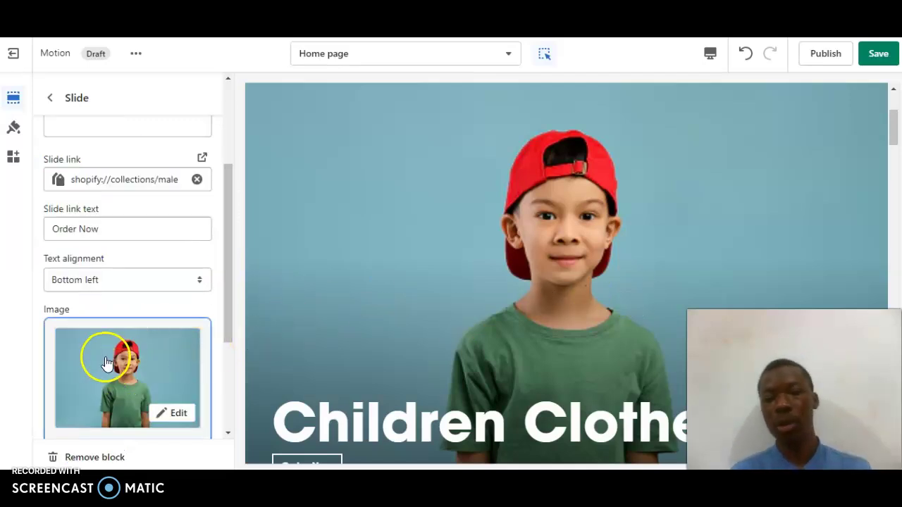
{"action": "left_click", "coordinate": [48, 96]}
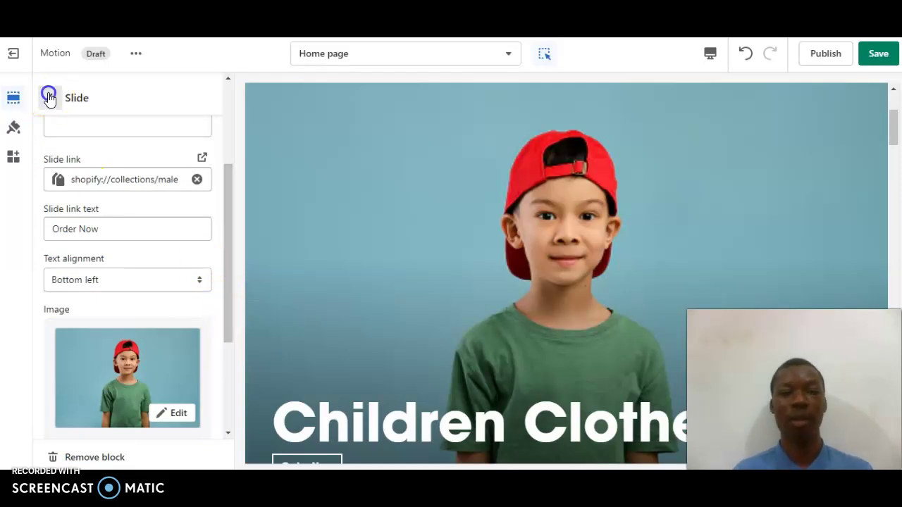
{"action": "left_click_drag", "start_coordinate": [896, 139], "coordinate": [894, 181]}
{"action": "left_click", "coordinate": [486, 235]}
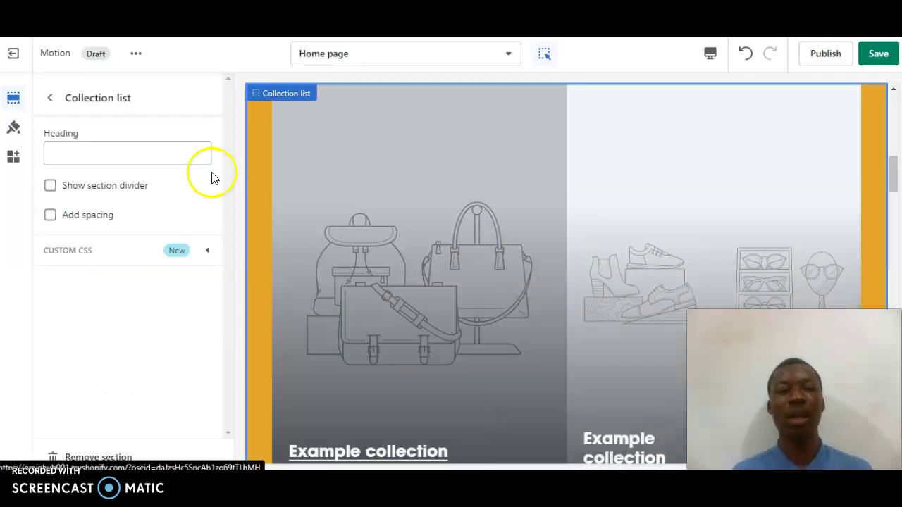
Return to the sections list and reopen the Collection list section's settings.
{"action": "left_click", "coordinate": [50, 98]}
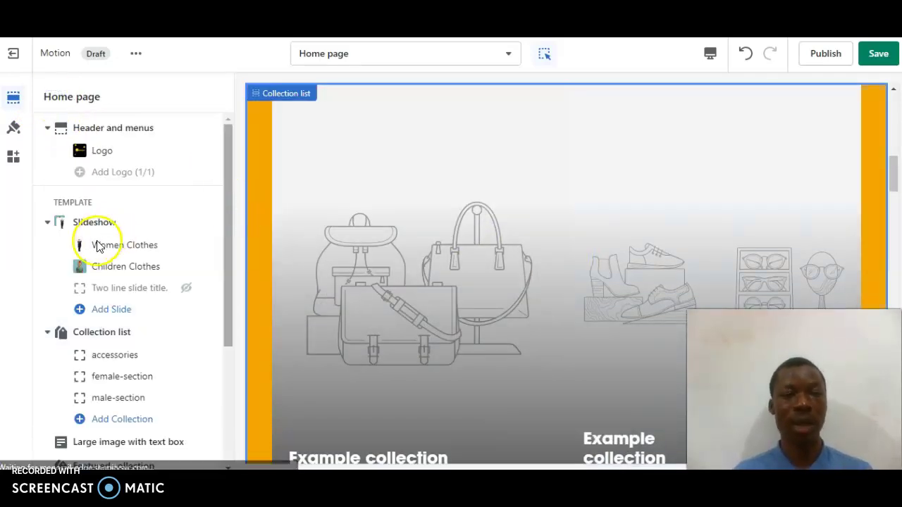
{"action": "left_click", "coordinate": [379, 274]}
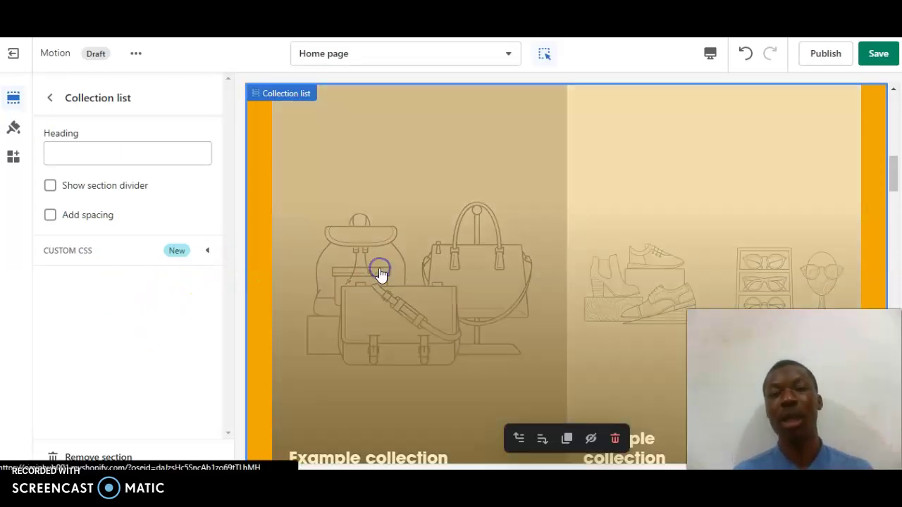
{"action": "scroll", "coordinate": [522, 282], "scroll_direction": "down", "scroll_amount": 1}
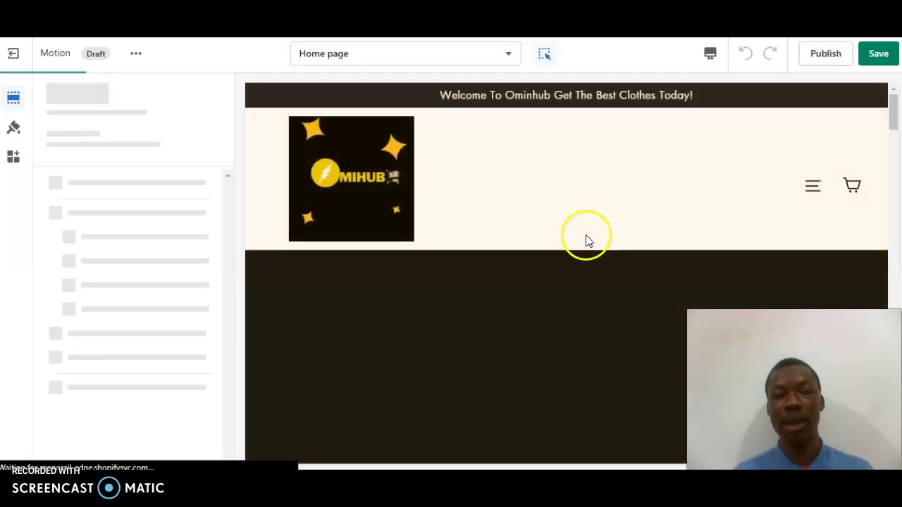
{"action": "left_click_drag", "start_coordinate": [892, 120], "coordinate": [897, 151]}
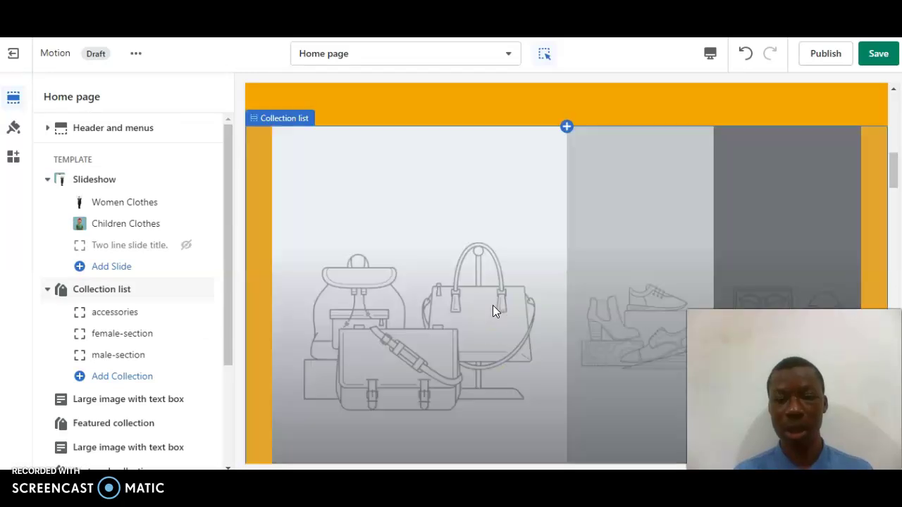
{"action": "left_click", "coordinate": [492, 305]}
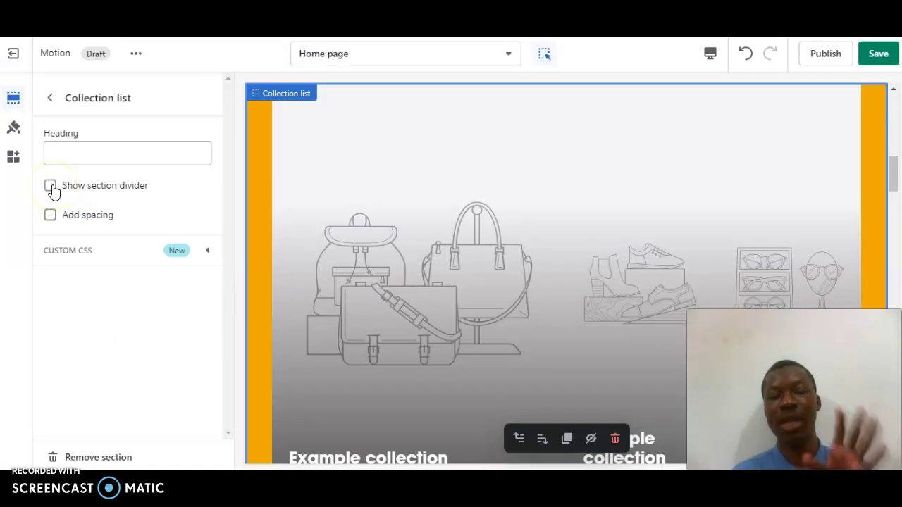
Turn on Show section divider and Add spacing for the collection list.
{"action": "left_click", "coordinate": [74, 153]}
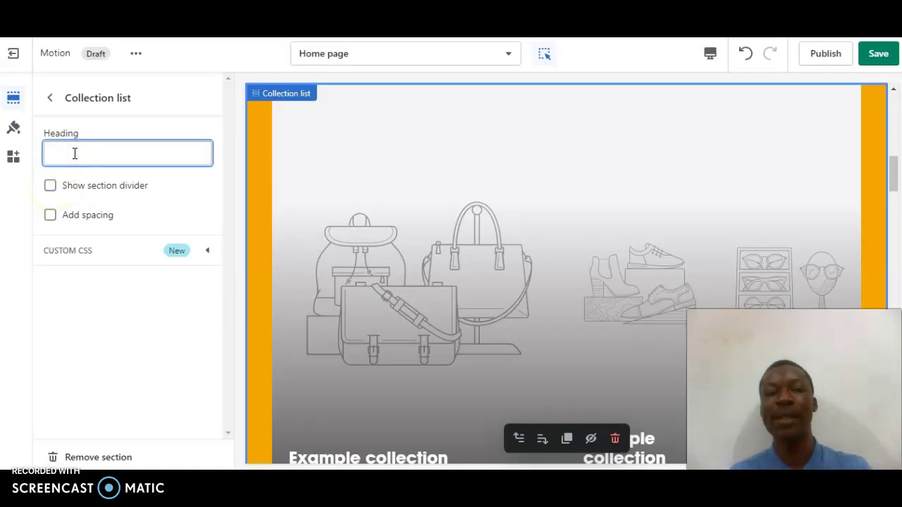
{"action": "left_click", "coordinate": [51, 187]}
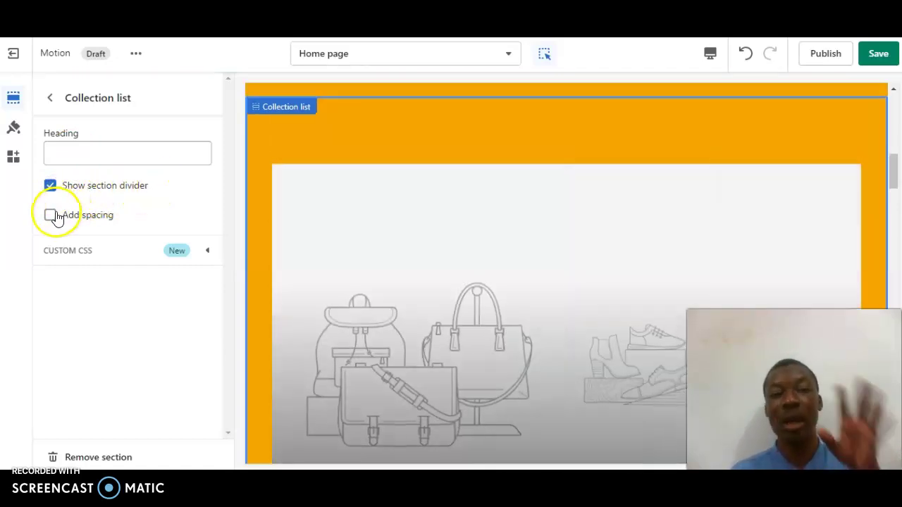
{"action": "left_click", "coordinate": [51, 216]}
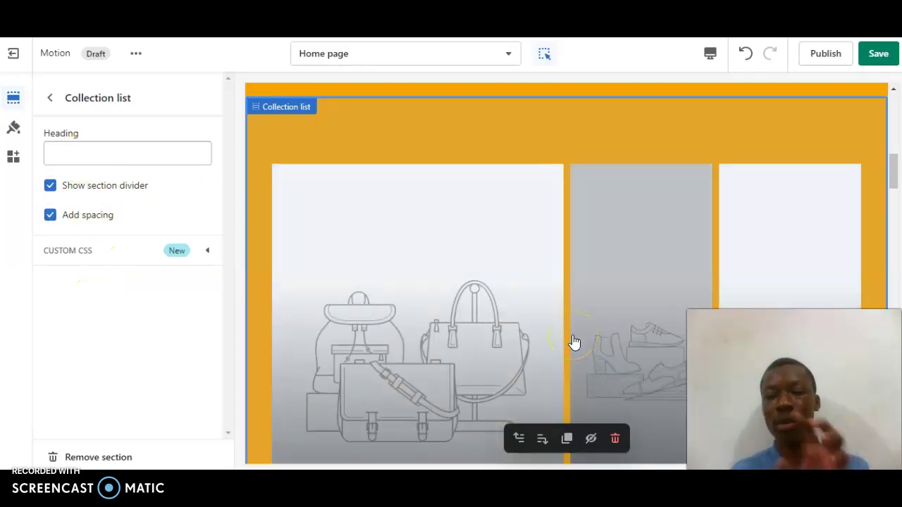
{"action": "left_click_drag", "start_coordinate": [891, 167], "coordinate": [894, 177]}
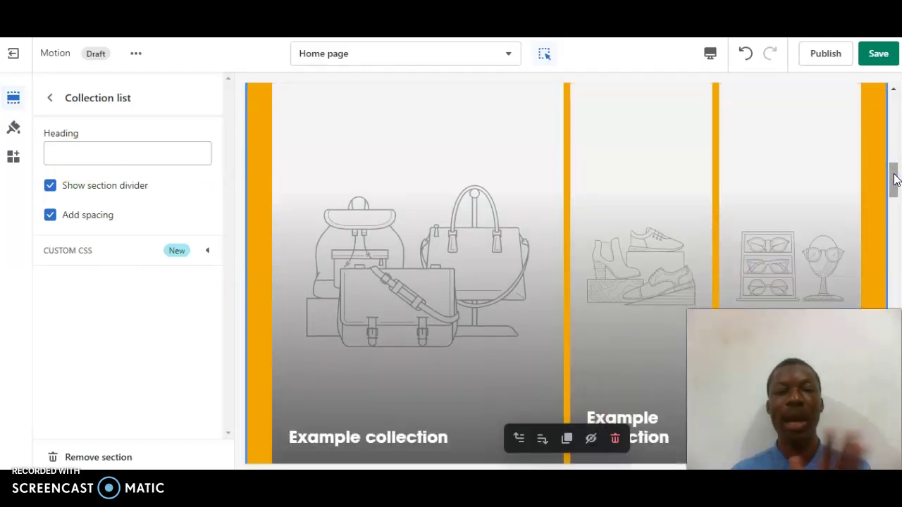
{"action": "left_click", "coordinate": [170, 153]}
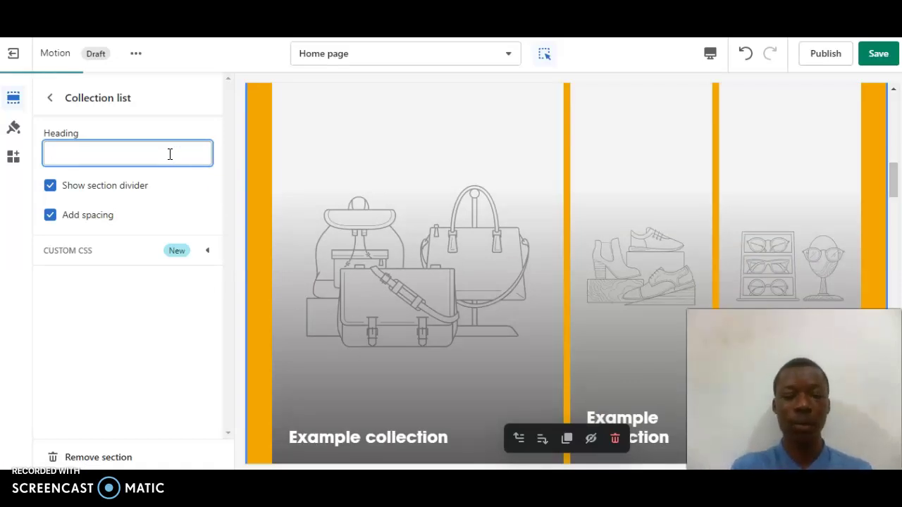
Enter 'Children's Wear' as the Collection list heading.
{"action": "type", "text": "c"}
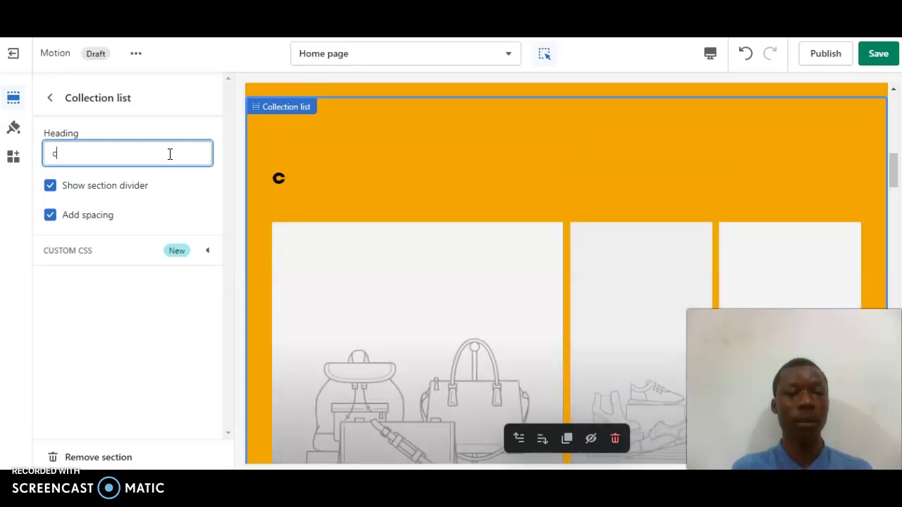
{"action": "key", "text": "BackSpace"}
{"action": "type", "text": "Child"}
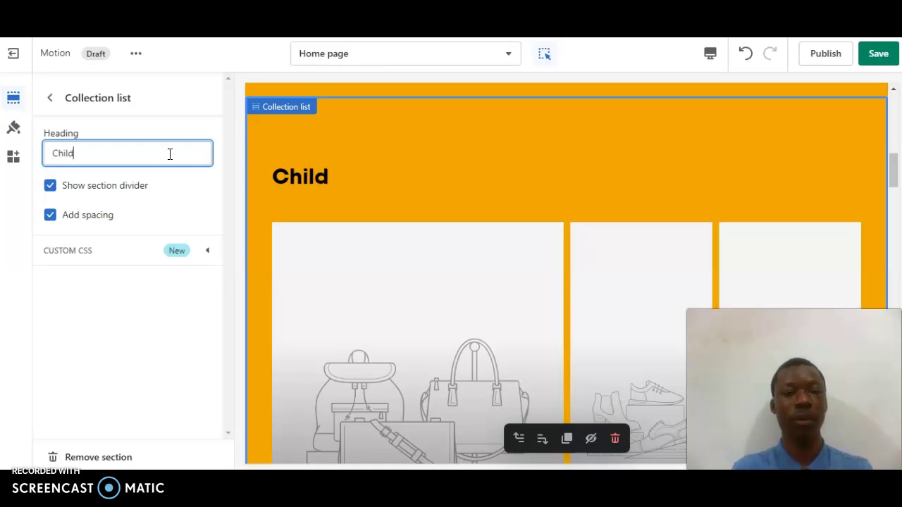
{"action": "type", "text": "ren's Wear"}
{"action": "left_click", "coordinate": [288, 207]}
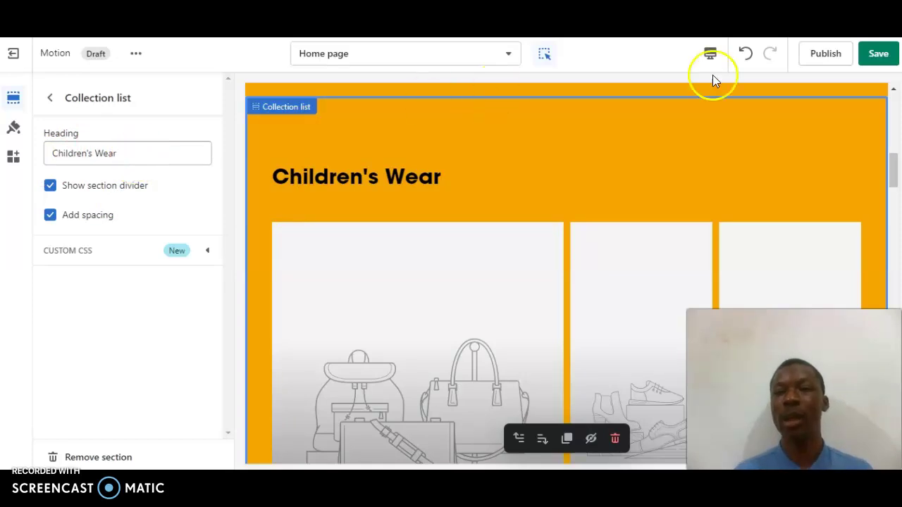
Save the theme changes in the Motion editor.
{"action": "left_click", "coordinate": [891, 49]}
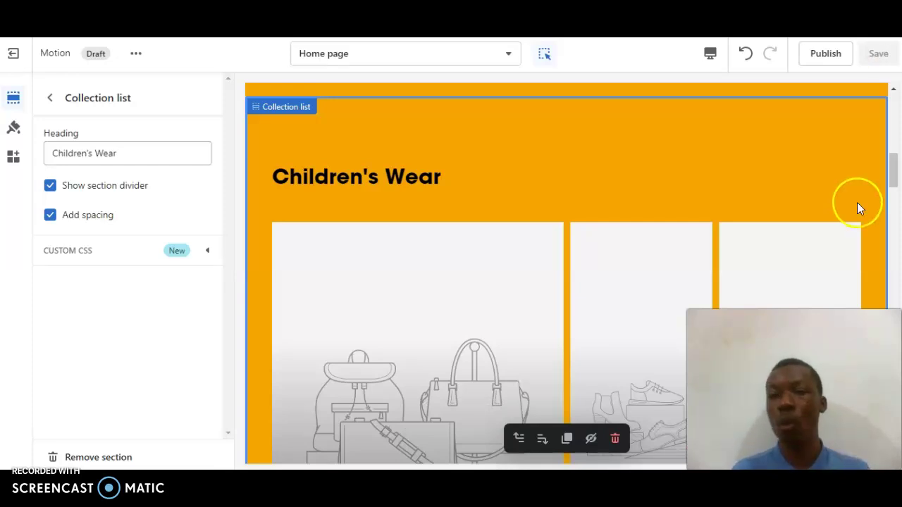
{"action": "scroll", "coordinate": [894, 174], "scroll_direction": "down", "scroll_amount": 1}
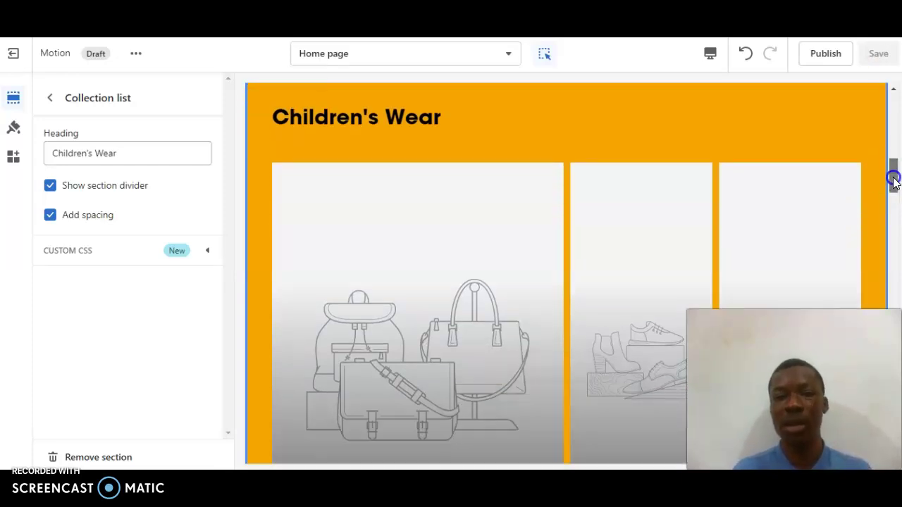
{"action": "left_click", "coordinate": [667, 232]}
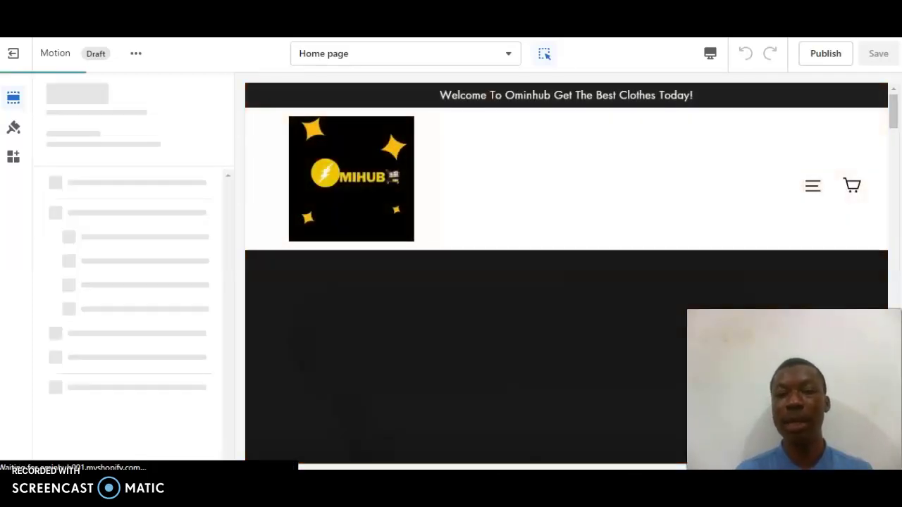
{"action": "left_click_drag", "start_coordinate": [892, 117], "coordinate": [892, 150]}
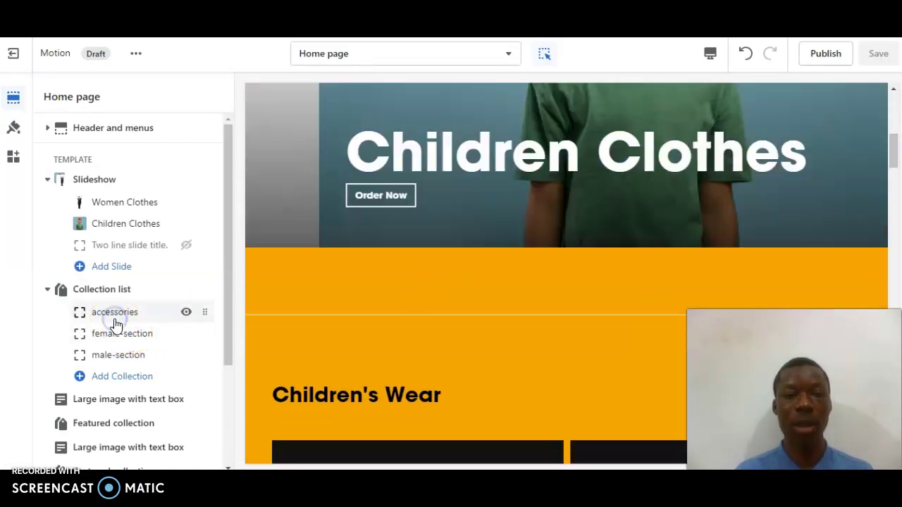
Open the collection picker for the accessories block and choose Create collection.
{"action": "left_click", "coordinate": [115, 313]}
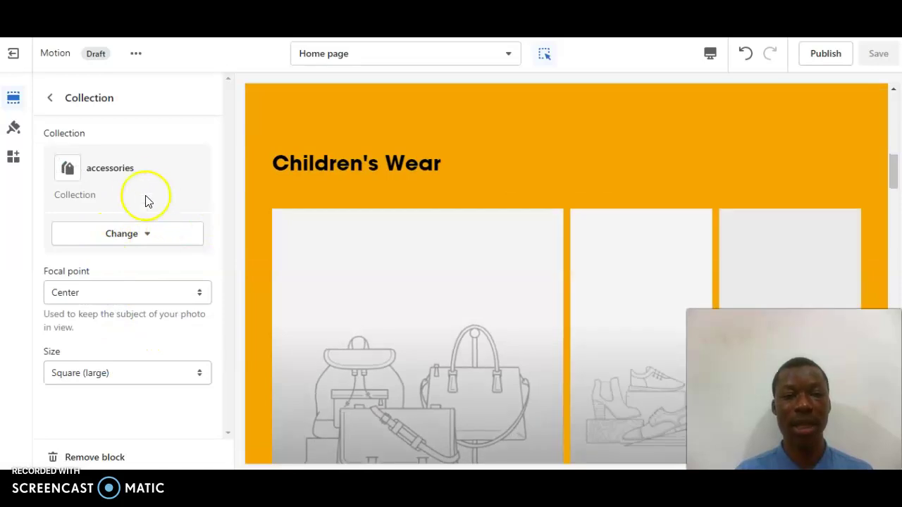
{"action": "left_click", "coordinate": [147, 237]}
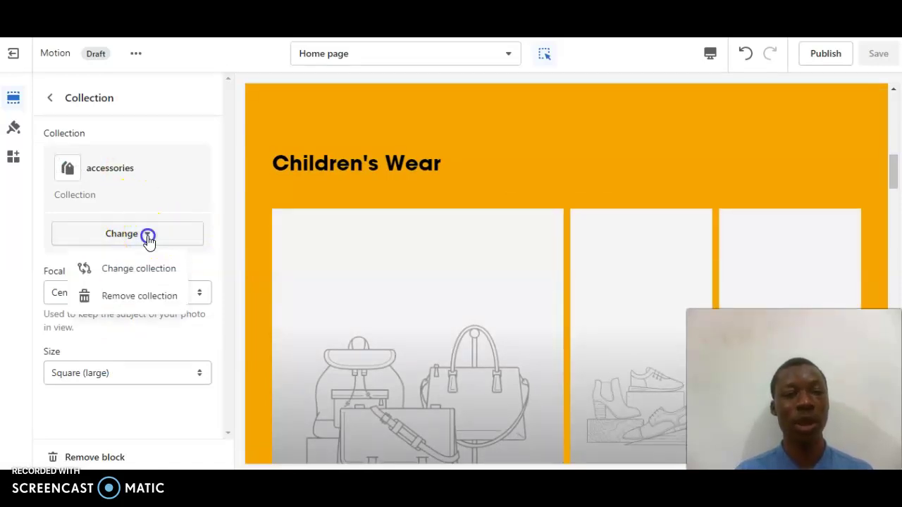
{"action": "left_click", "coordinate": [158, 275]}
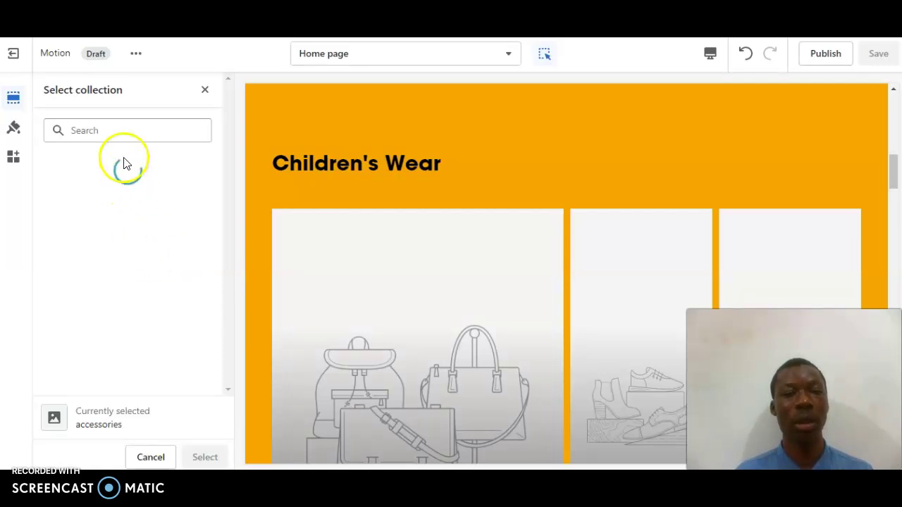
{"action": "left_click", "coordinate": [203, 92]}
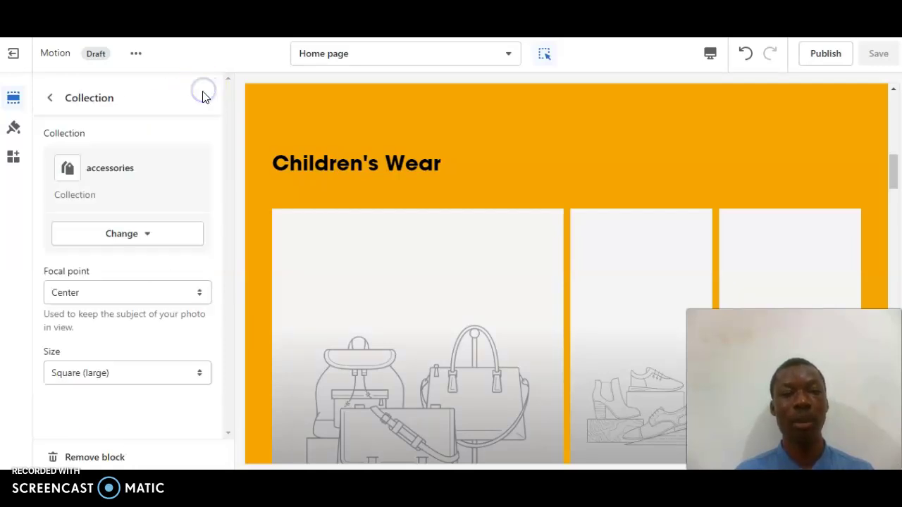
{"action": "left_click", "coordinate": [155, 234]}
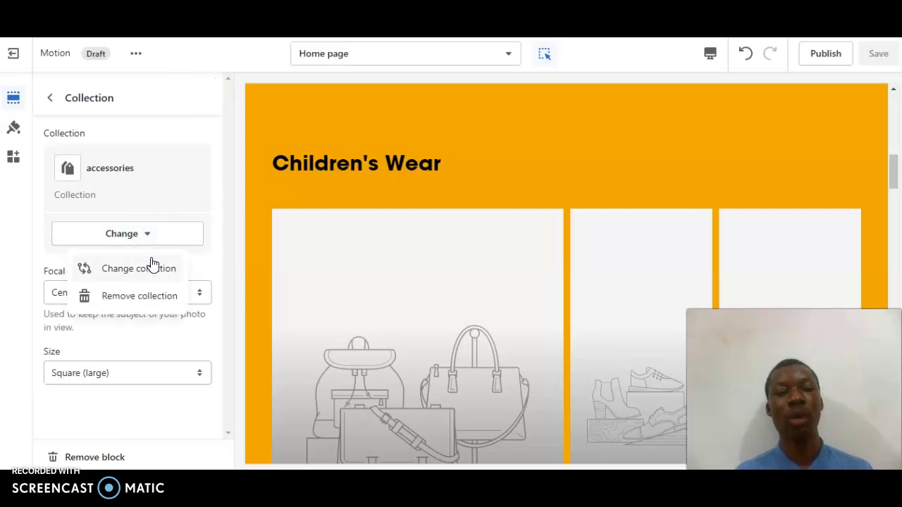
{"action": "left_click", "coordinate": [152, 273]}
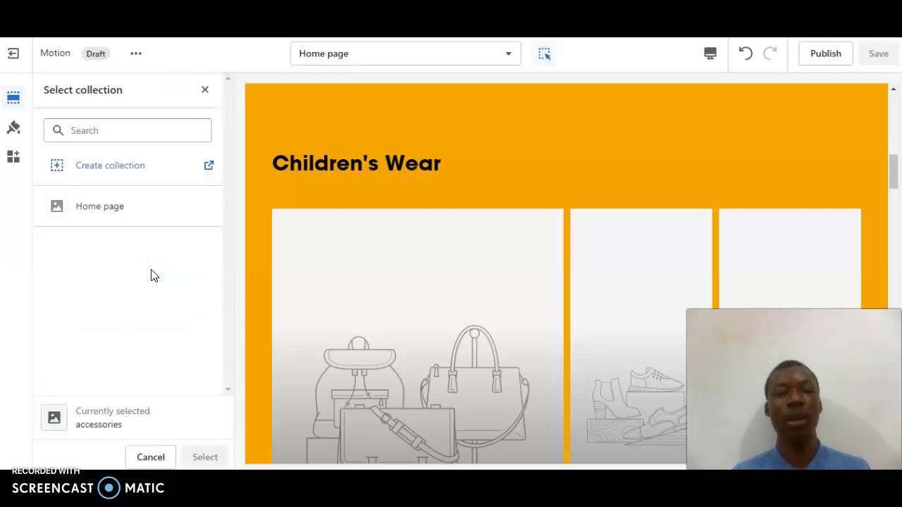
{"action": "left_click", "coordinate": [167, 167]}
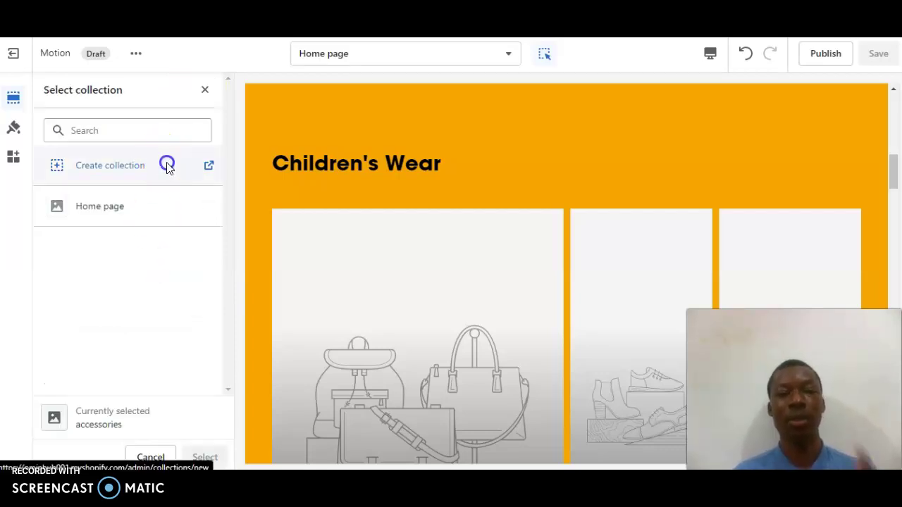